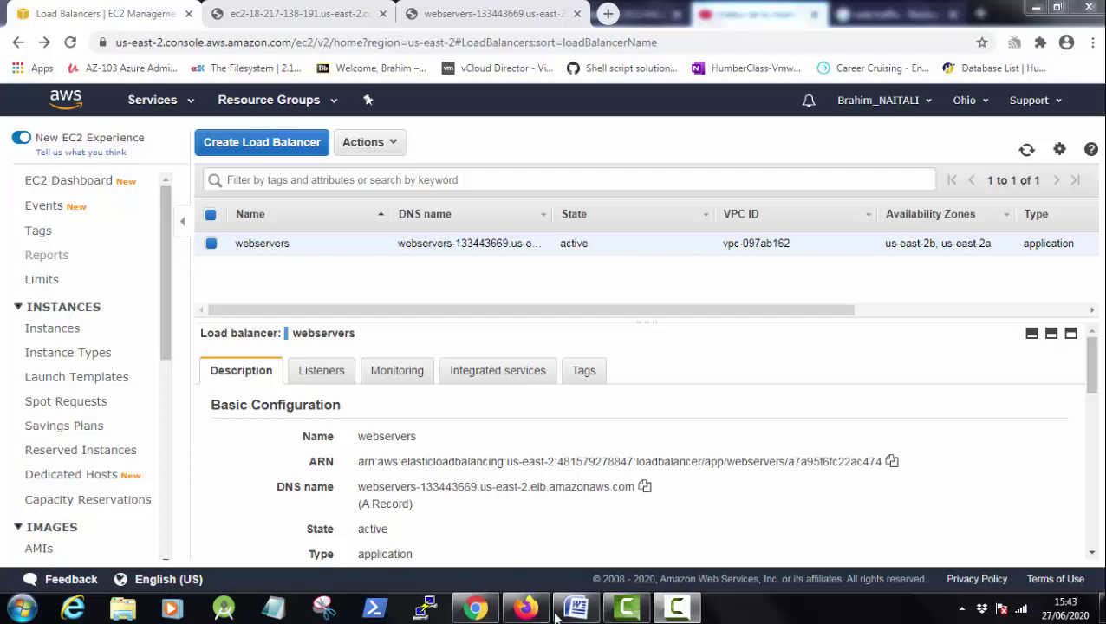
Switch to the Word document and review the Aws AutoScaling section, including the listed advantages of autoscaling.
left_click(576, 607)
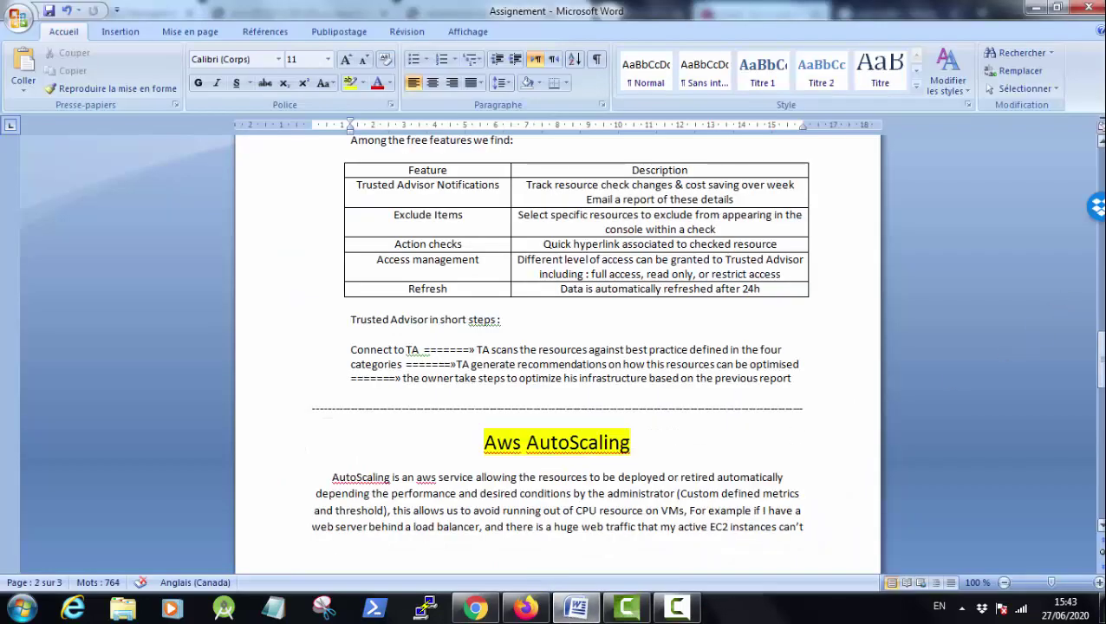
scroll(1073, 304, "down", 5)
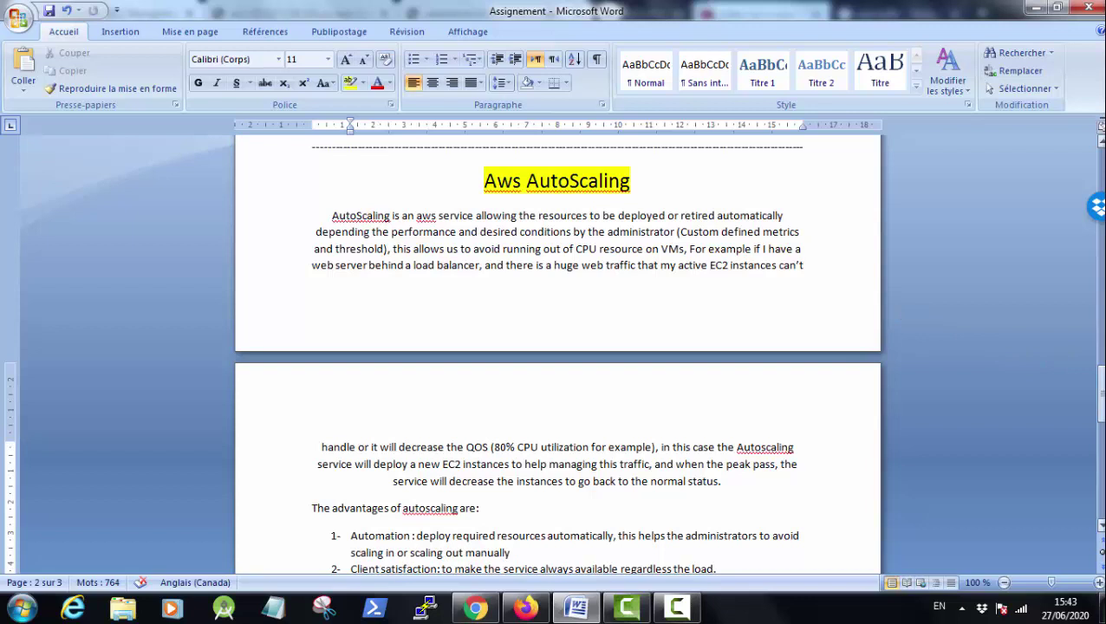
left_click_drag(1102, 390, 1101, 402)
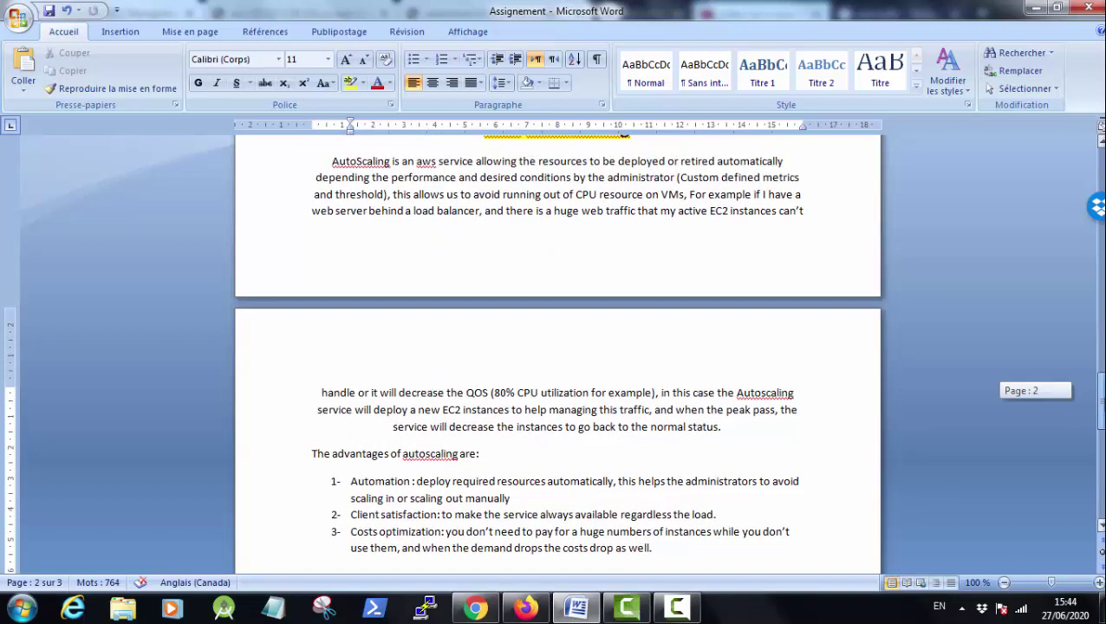
left_click_drag(1099, 386, 1100, 380)
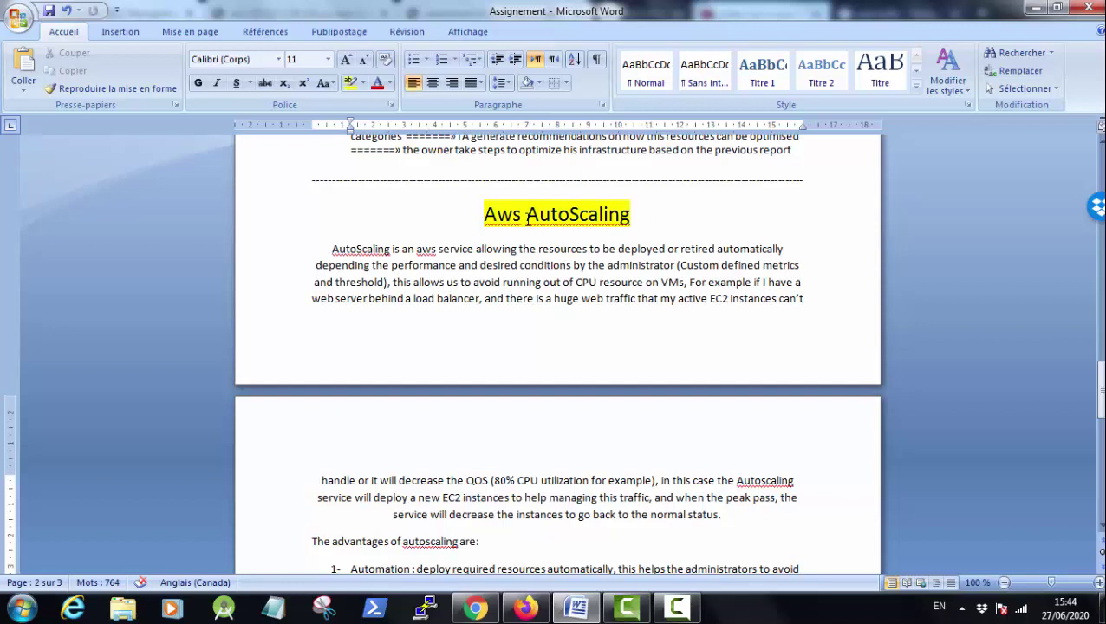
scroll(497, 344, "down", 5)
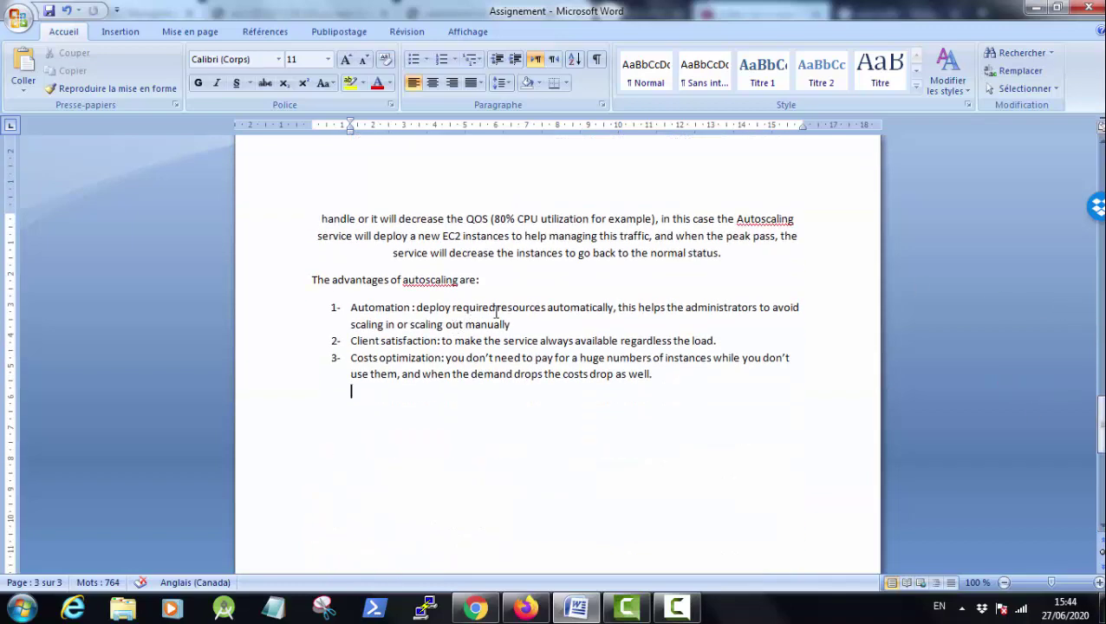
left_click_drag(615, 306, 587, 307)
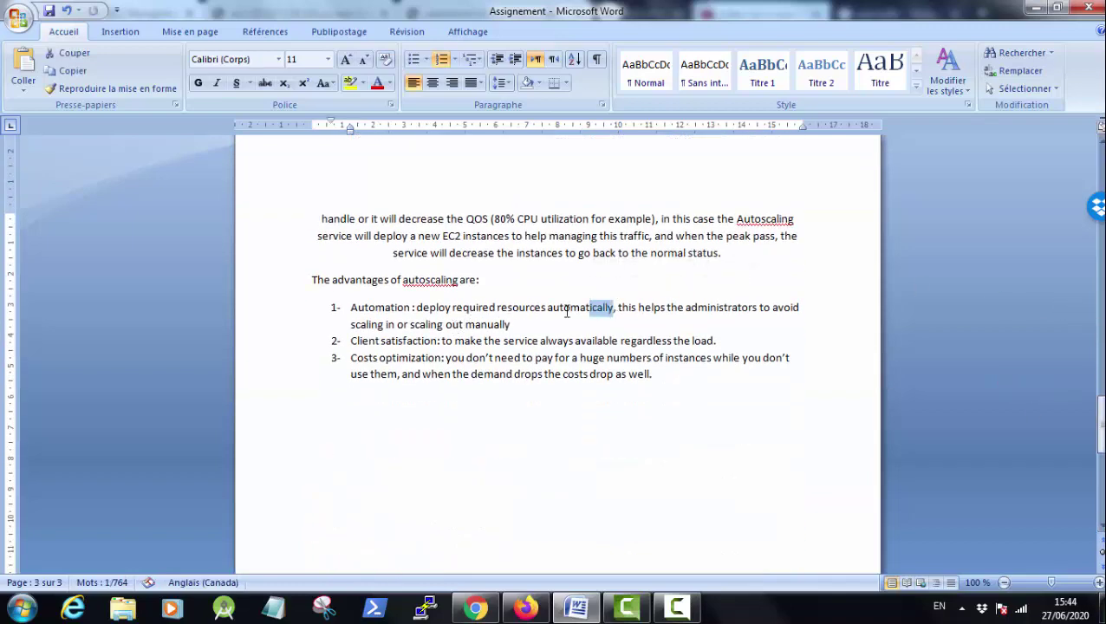
left_click_drag(510, 325, 447, 329)
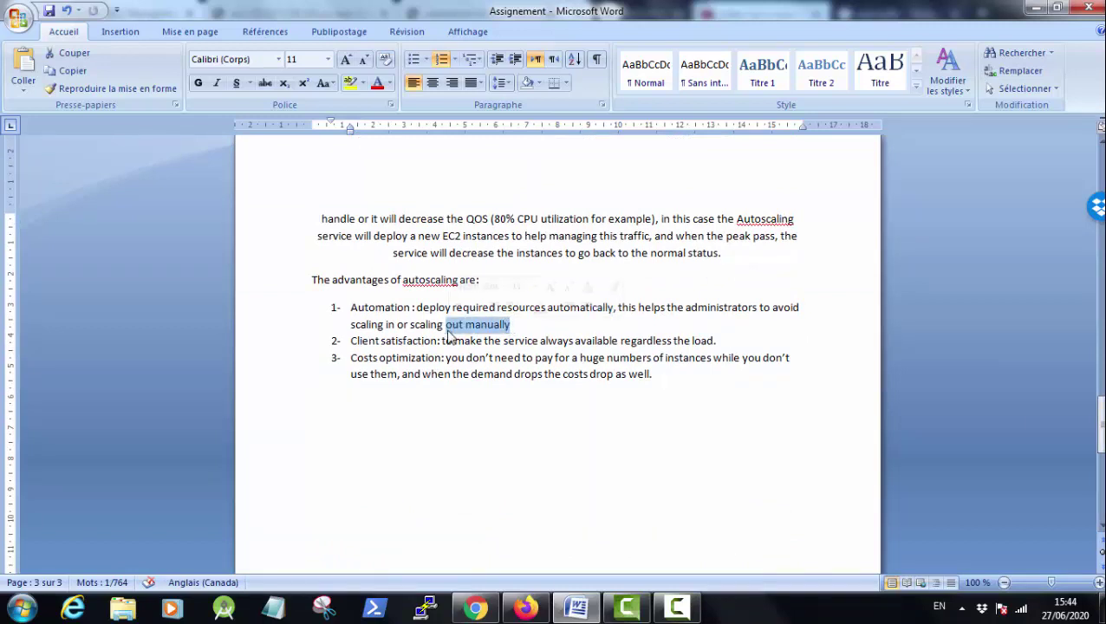
double_click(720, 307)
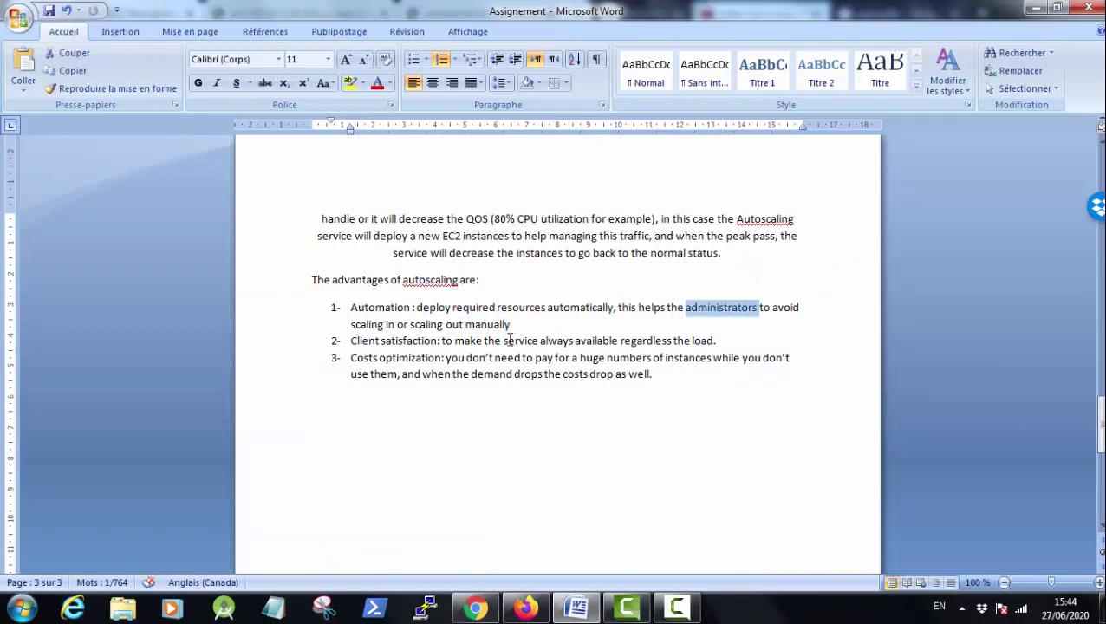
double_click(413, 340)
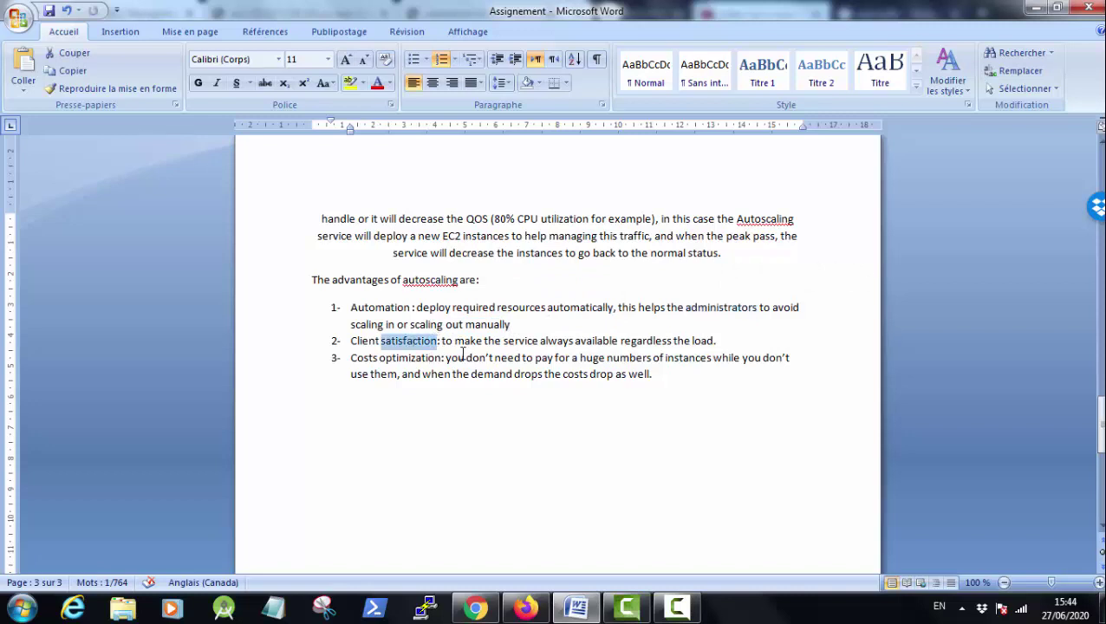
mouse_move(502, 333)
left_click_drag(1100, 429, 1102, 392)
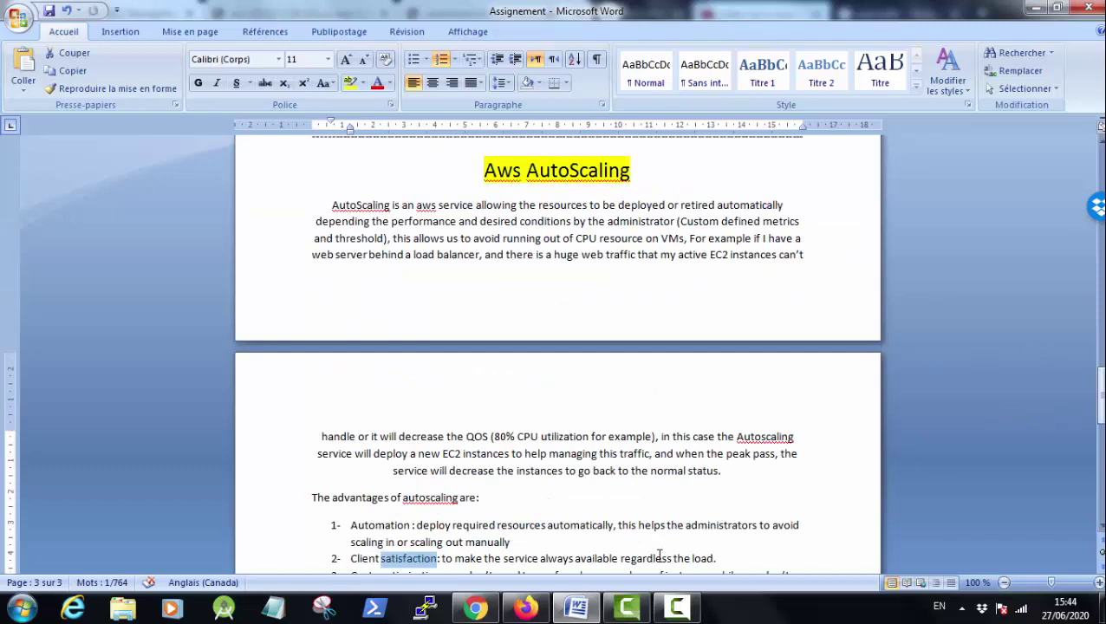
Switch to the AWS console in Chrome and start creating a new EC2 launch template.
left_click(476, 609)
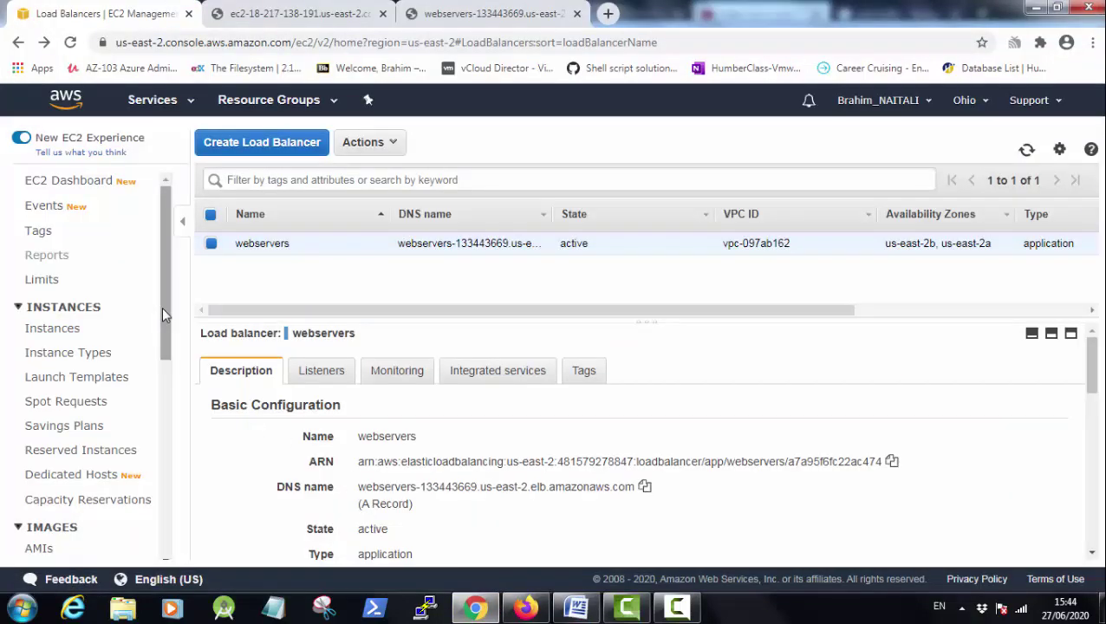
left_click(122, 379)
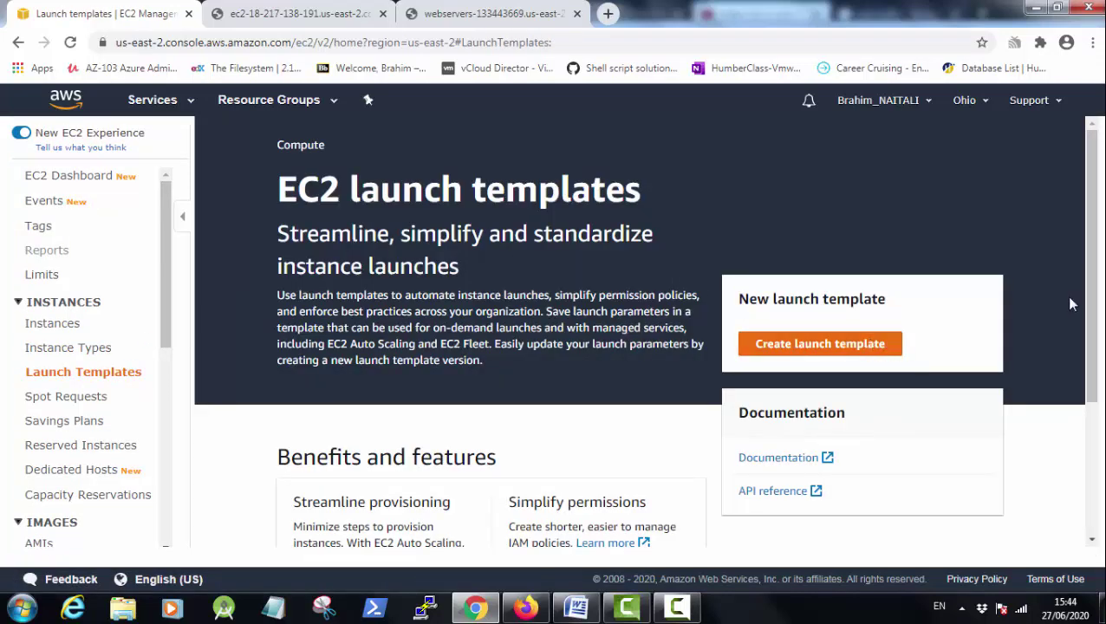
left_click(868, 350)
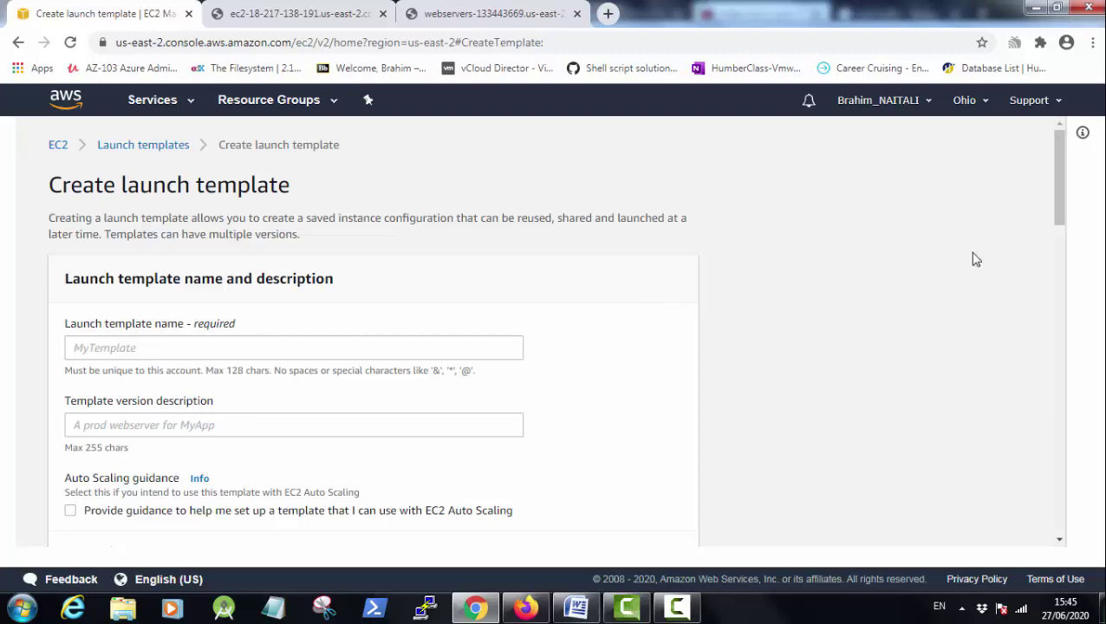
Name the launch template LaunchTemplate and enter Tuto as the template version description.
left_click_drag(1057, 220, 1058, 223)
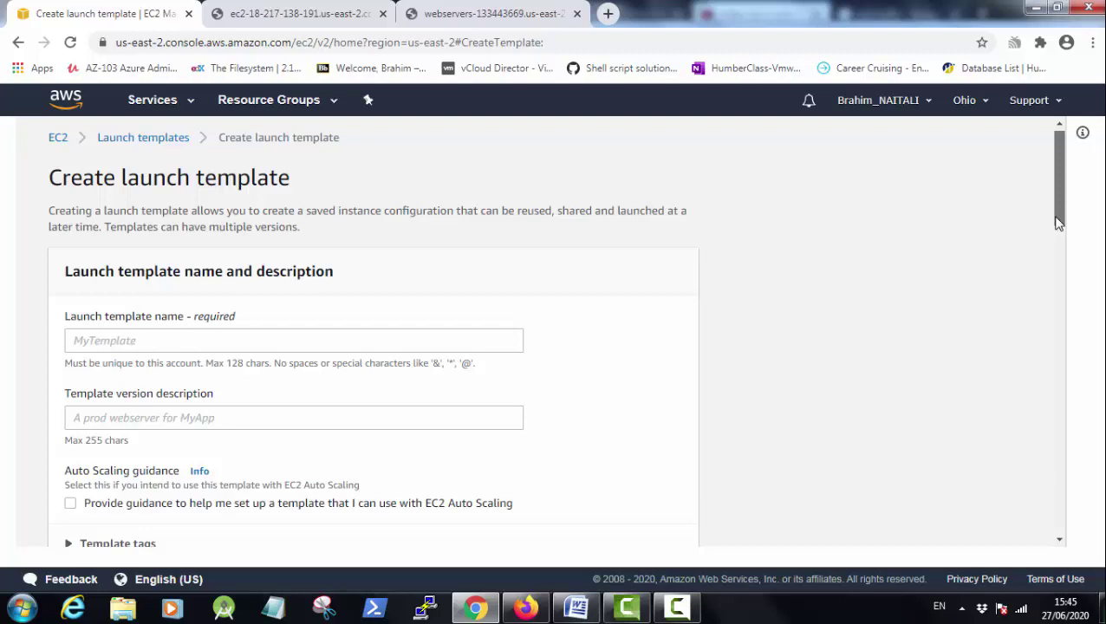
mouse_move(1058, 223)
left_mouse_down()
mouse_move(1045, 219)
mouse_move(1046, 231)
left_mouse_up()
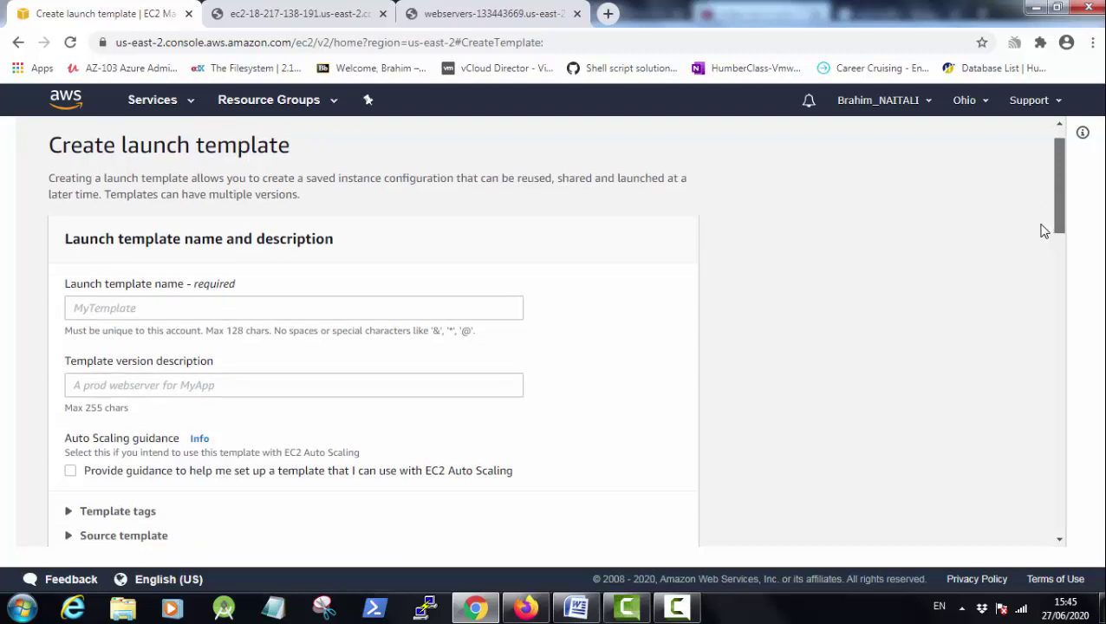
left_click_drag(1046, 231, 1042, 248)
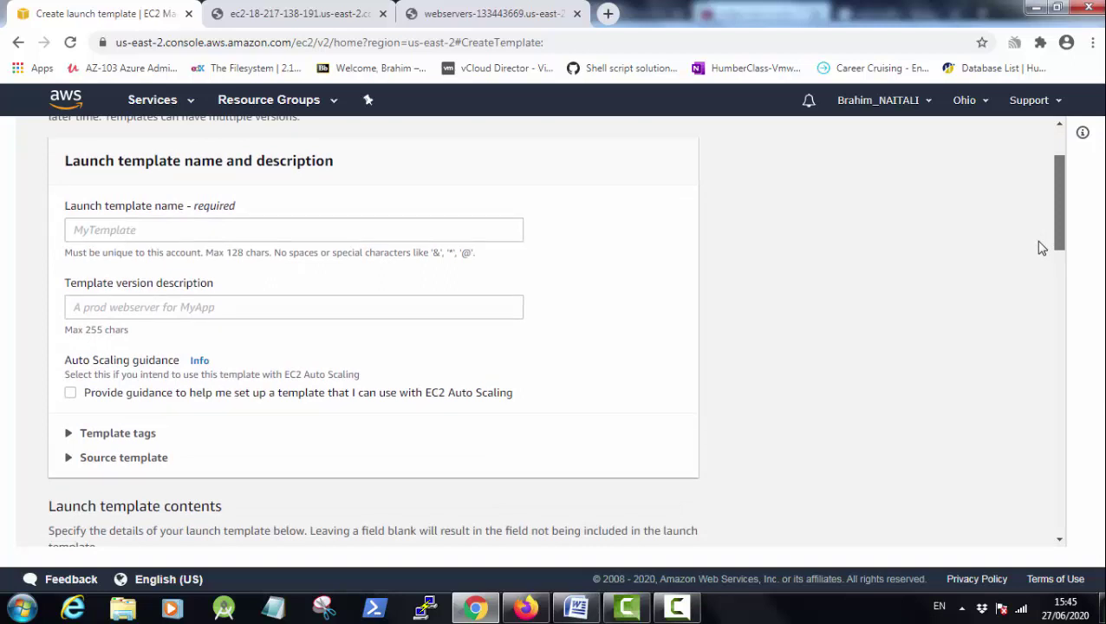
mouse_move(1042, 249)
left_mouse_down()
mouse_move(1040, 273)
mouse_move(1042, 215)
mouse_move(1044, 229)
left_mouse_up()
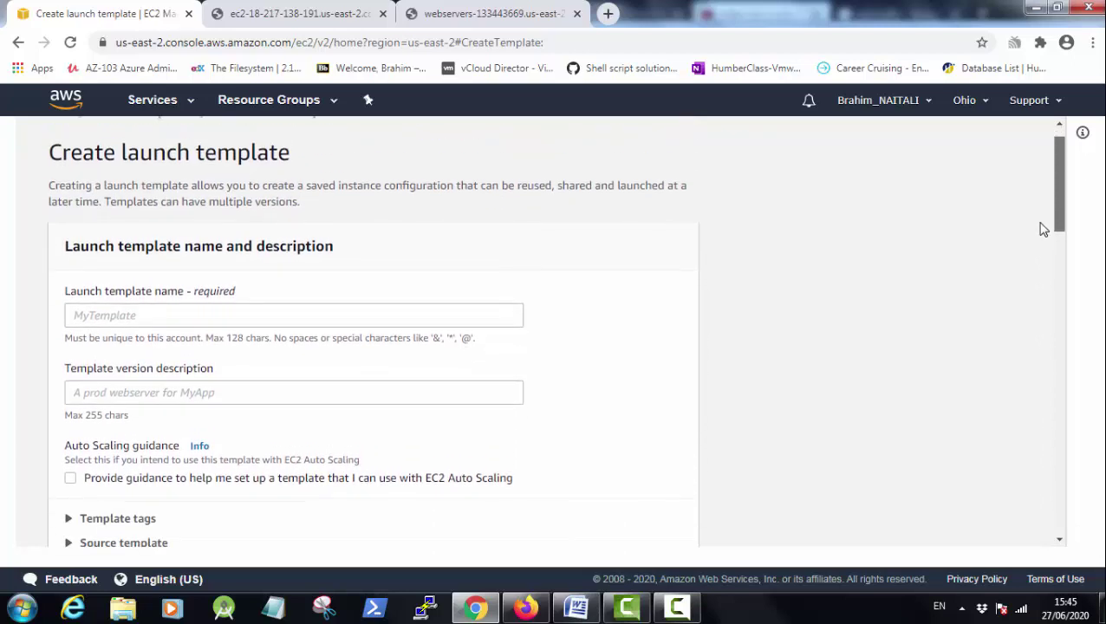
left_click(381, 321)
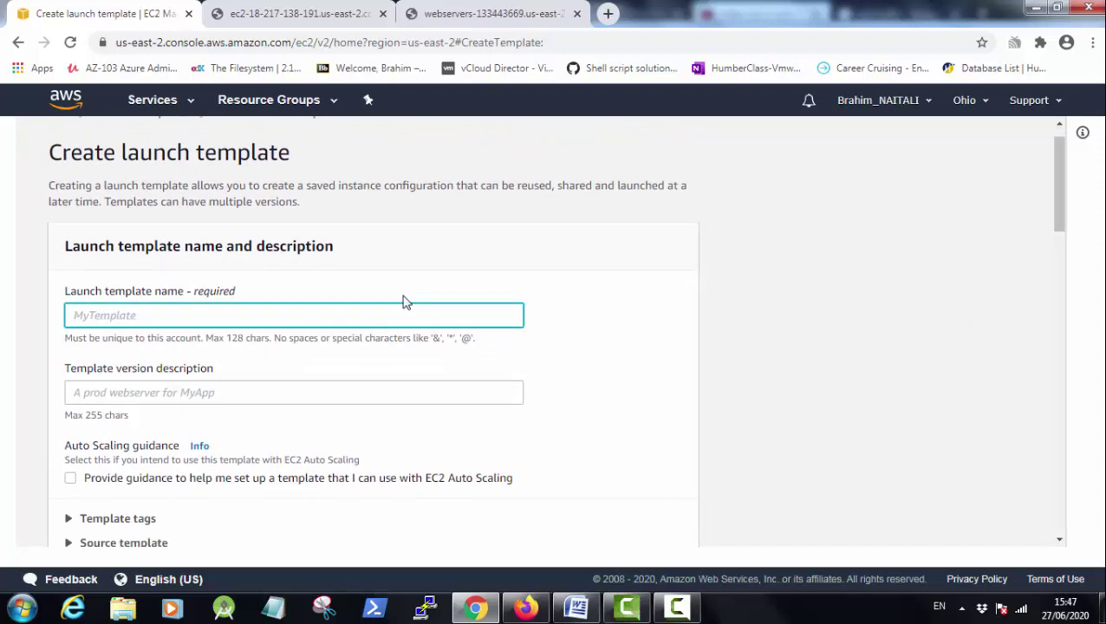
type("LaunchTemplate")
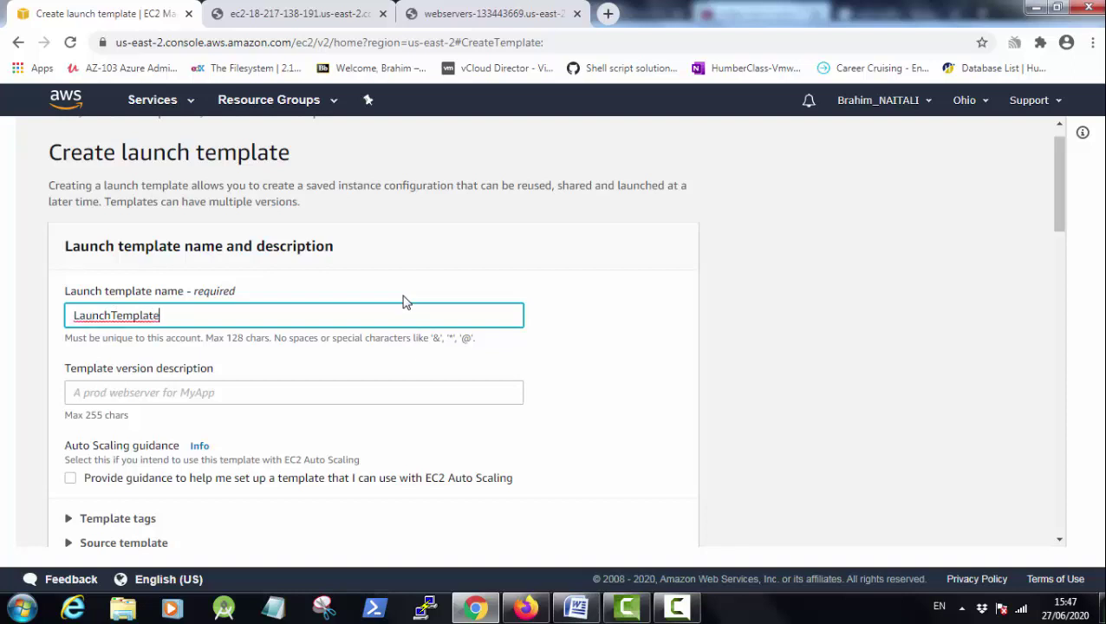
left_click(350, 396)
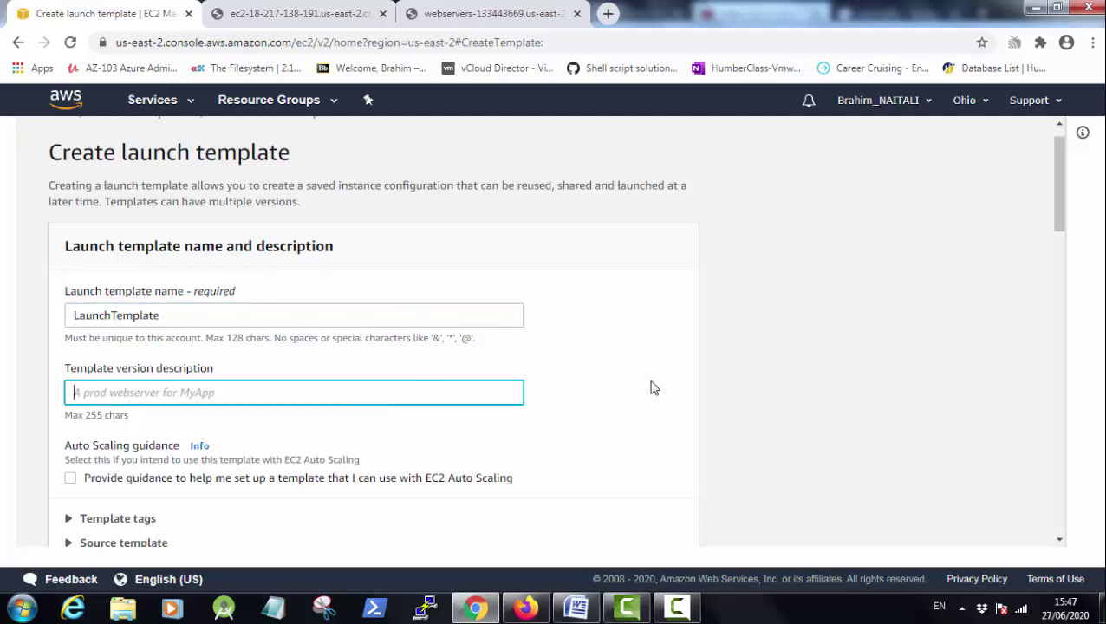
type("Tuto")
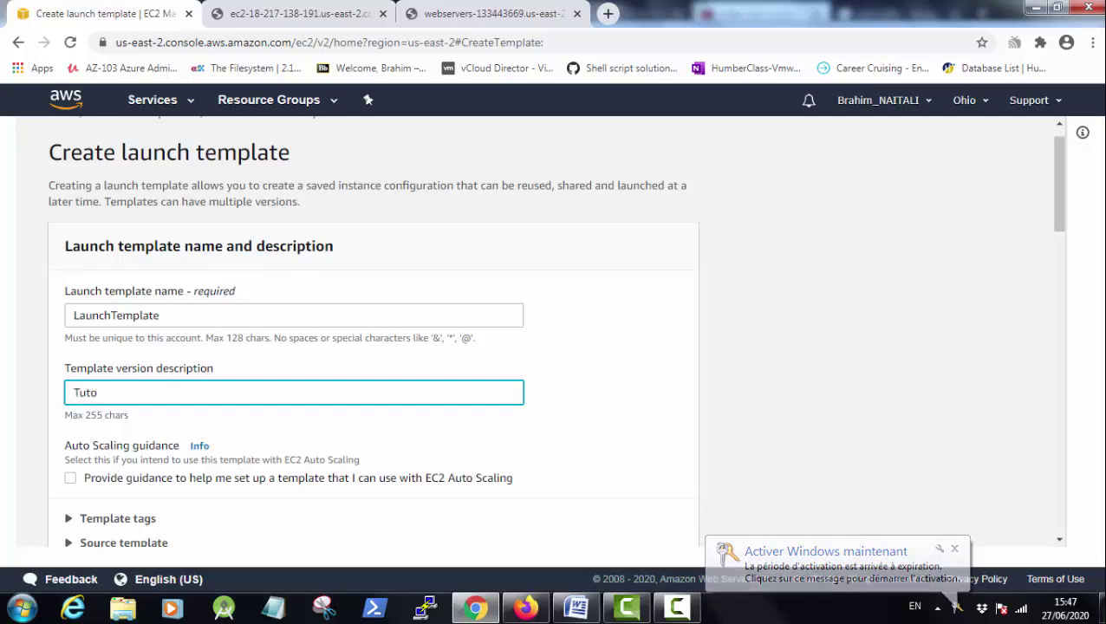
Expand the template tags and source template sections and check the choice of source launch templates.
left_click_drag(1067, 217, 1068, 271)
scroll(1068, 272, "down", 1)
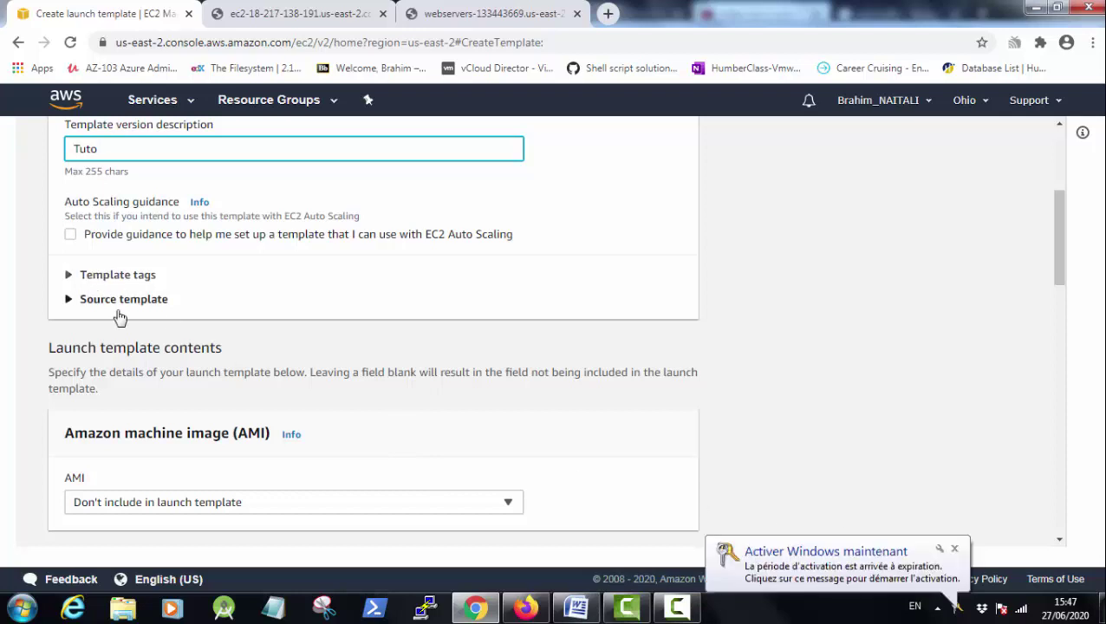
left_click(69, 275)
scroll(326, 279, "down", 1)
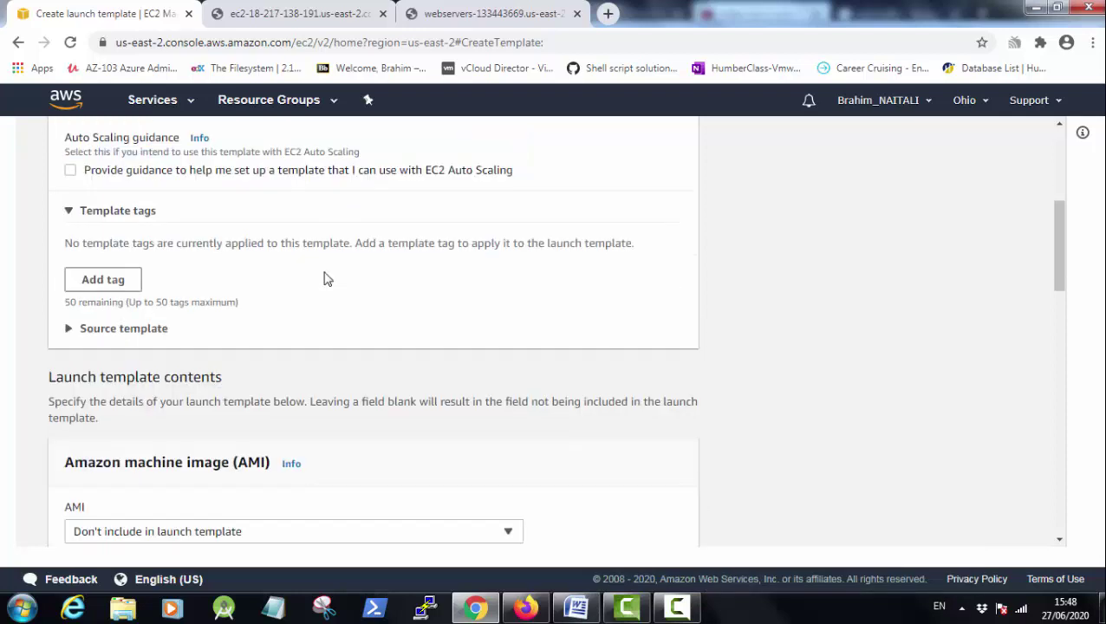
left_click(73, 329)
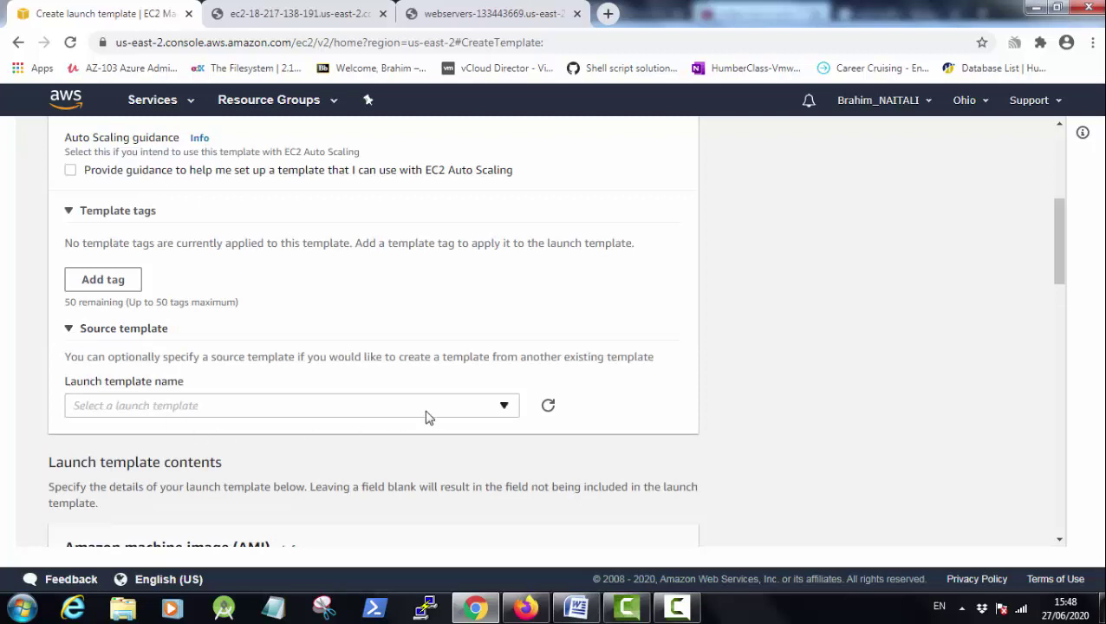
left_click(469, 408)
left_click(448, 404)
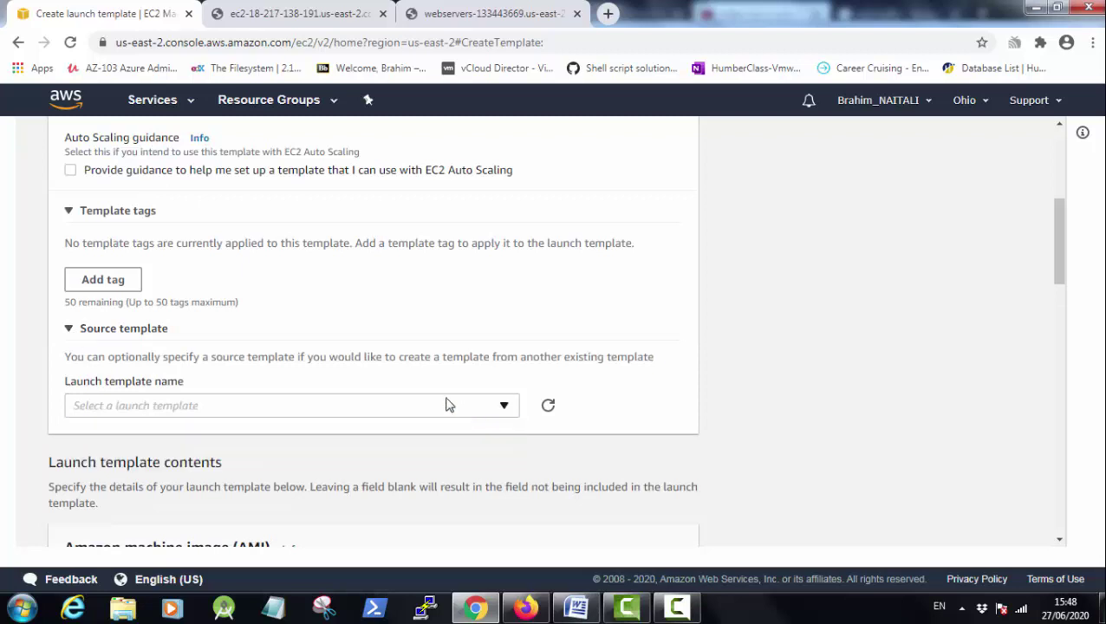
Add a single template tag with the key autoscal1 and the value web, leaving no empty tag row.
left_click(121, 279)
left_click(139, 269)
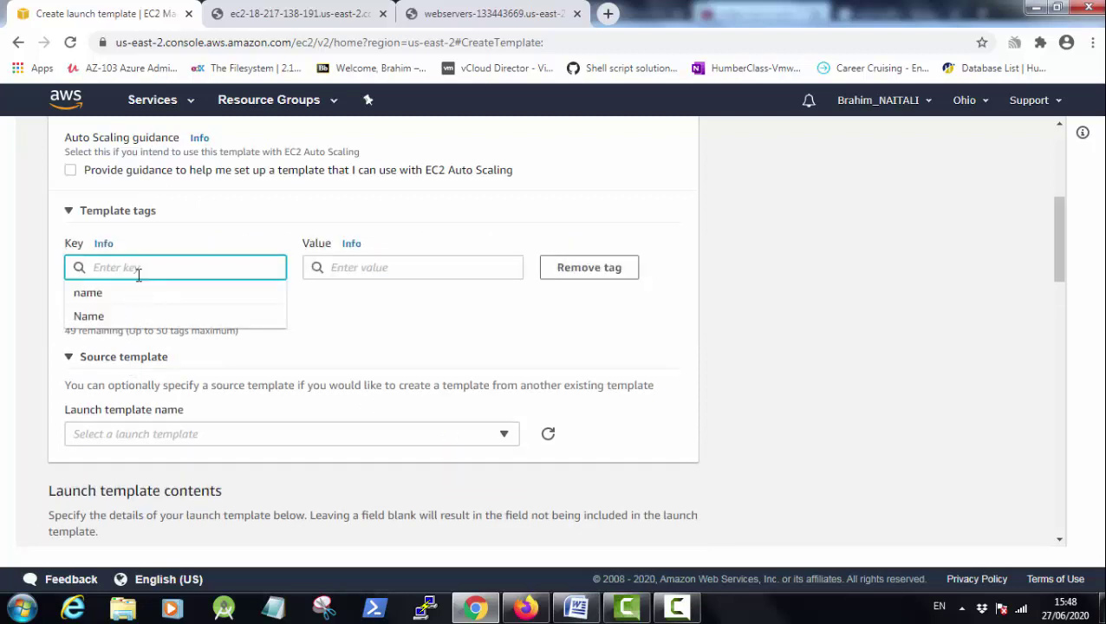
type("autoscal")
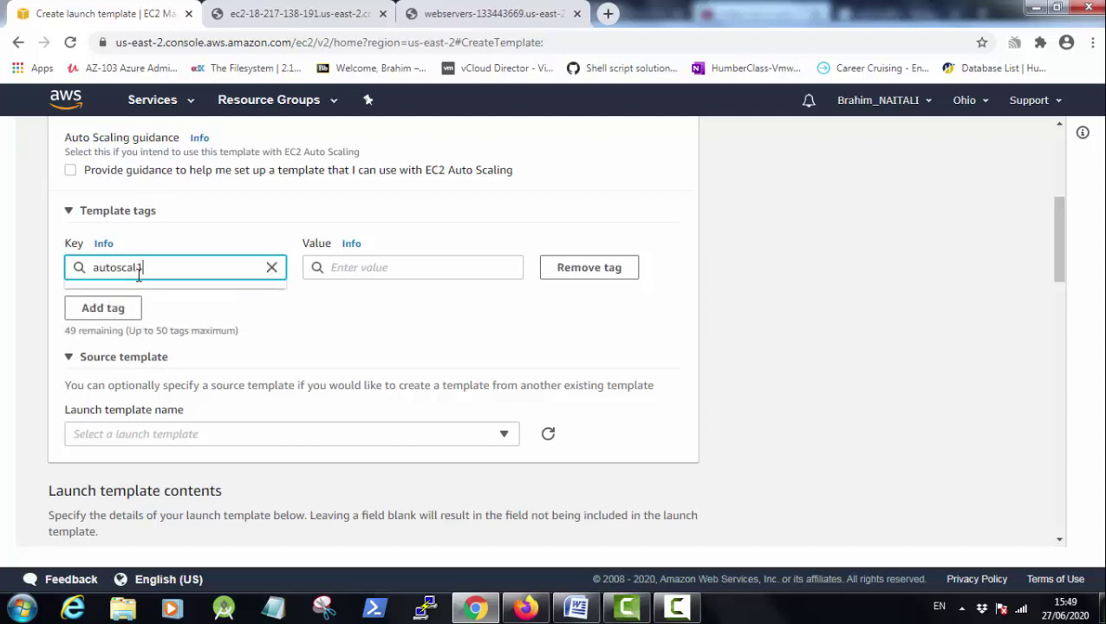
key("Tab")
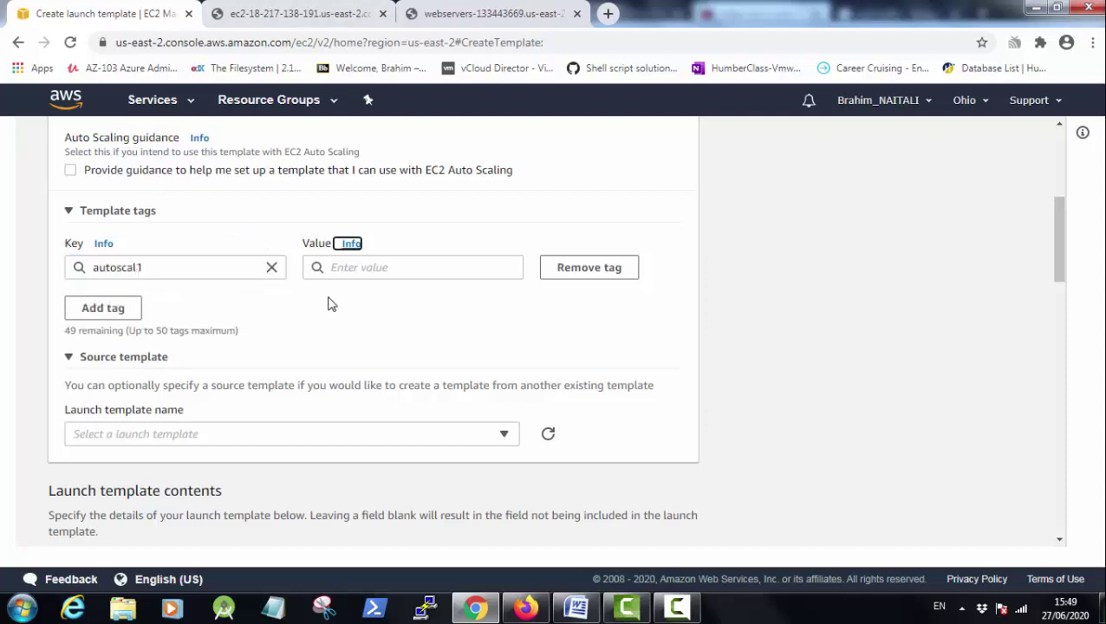
left_click(357, 267)
type("web")
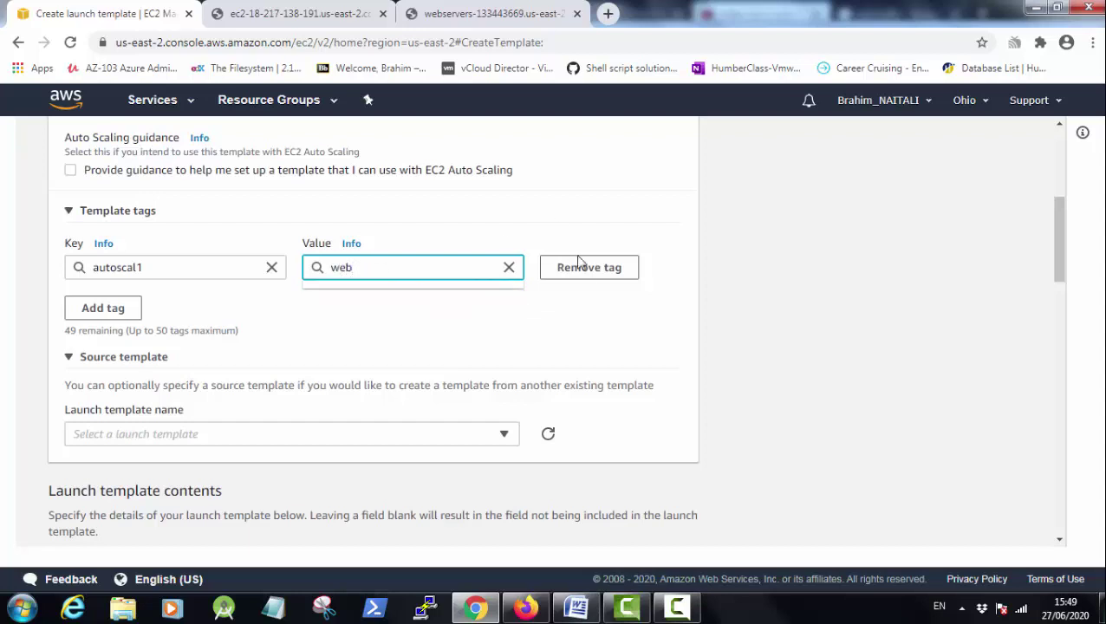
left_click(102, 310)
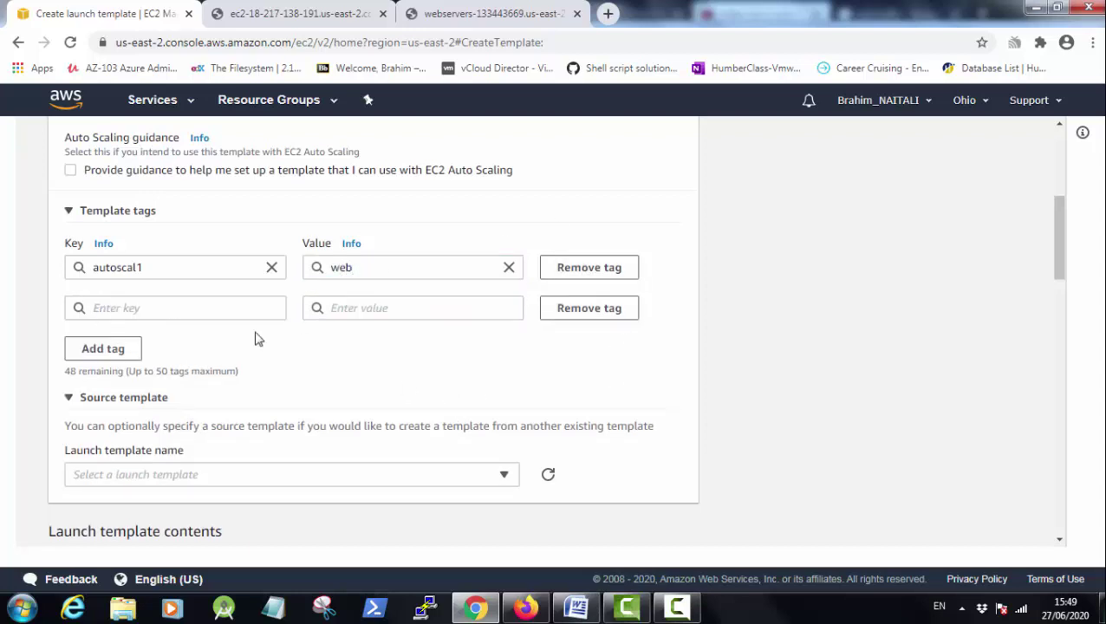
left_click(589, 309)
Set the template's AMI to the 64-bit (x86) Amazon Linux 2 AMI (HVM), SSD Volume Type.
left_click_drag(1067, 266, 1067, 334)
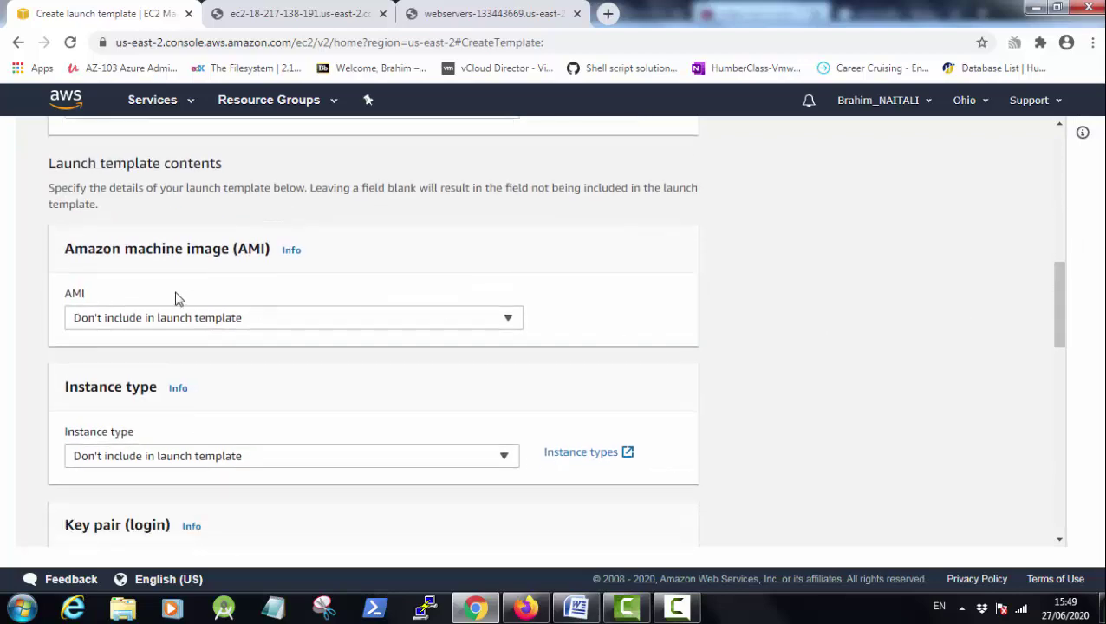
left_click(382, 331)
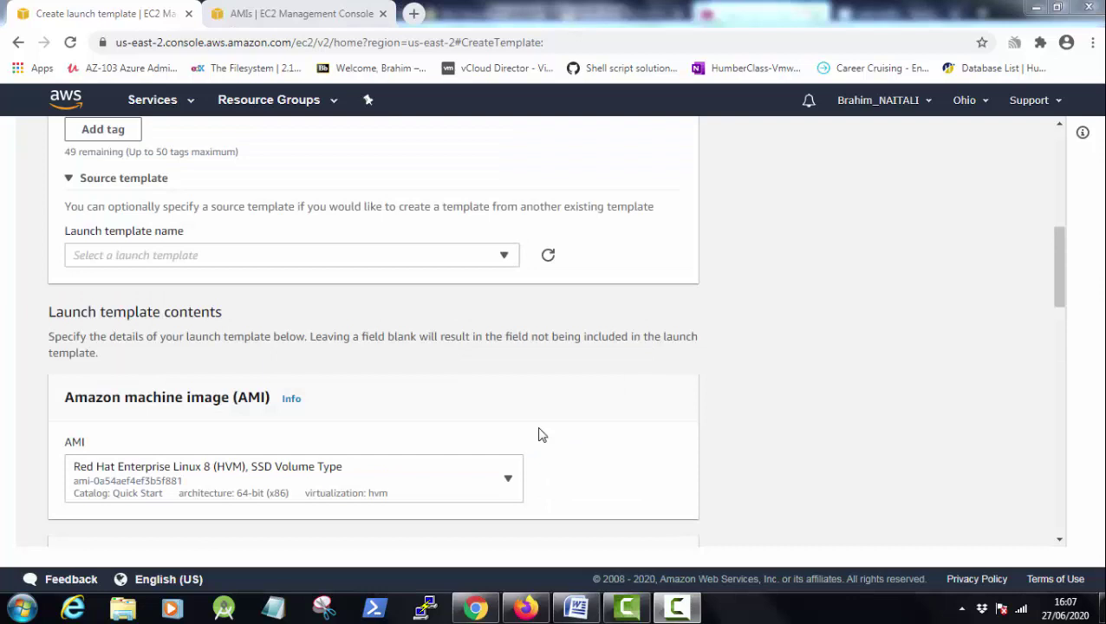
left_click(507, 480)
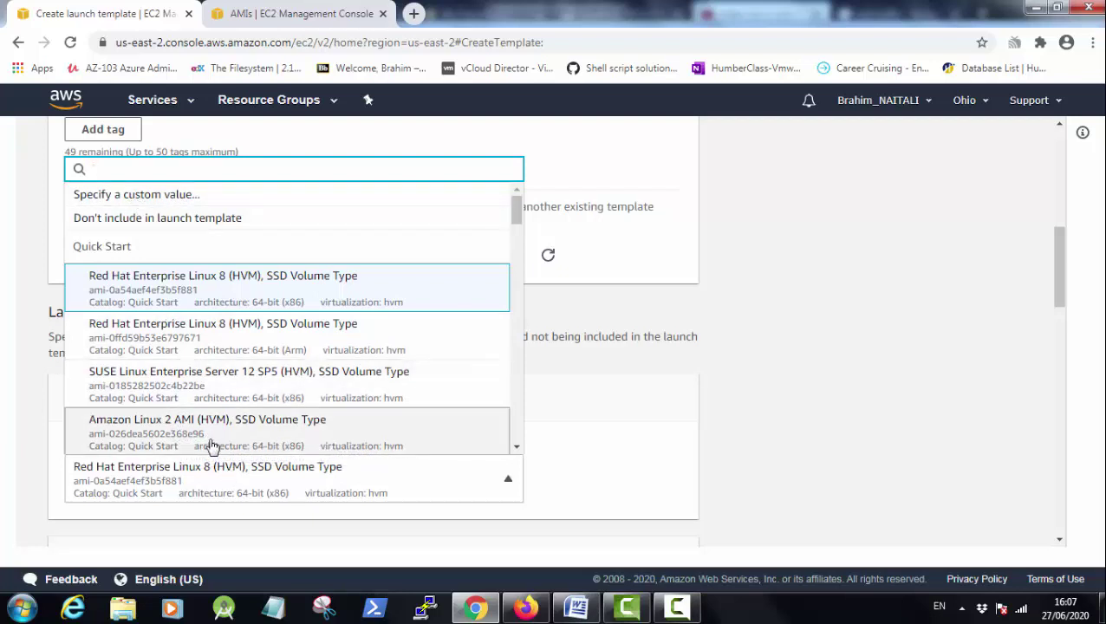
scroll(516, 214, "down", 1)
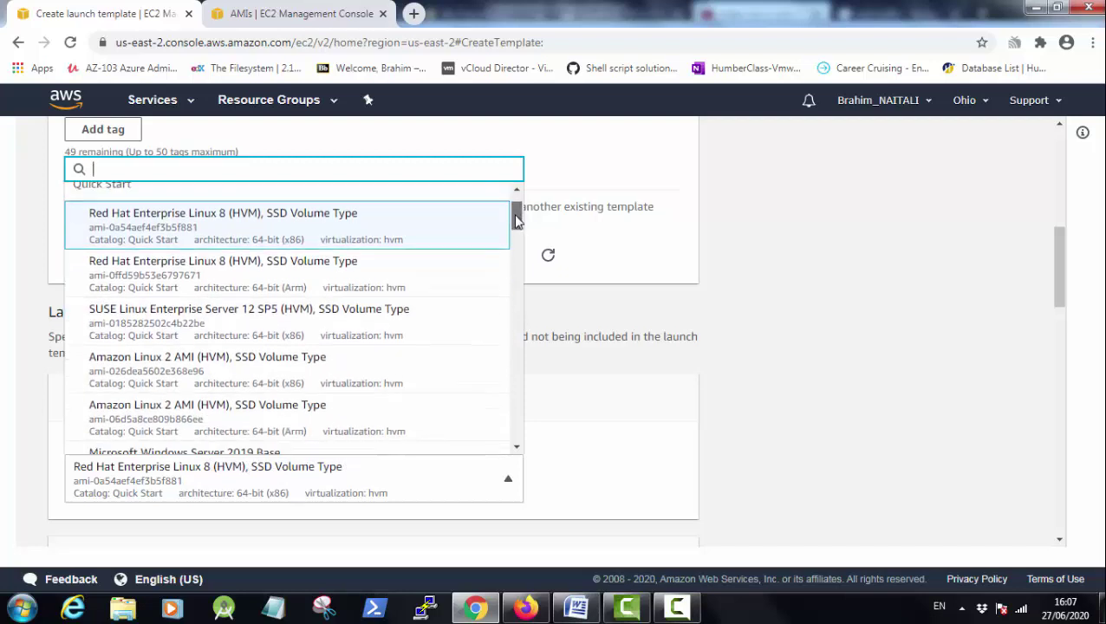
left_click(260, 383)
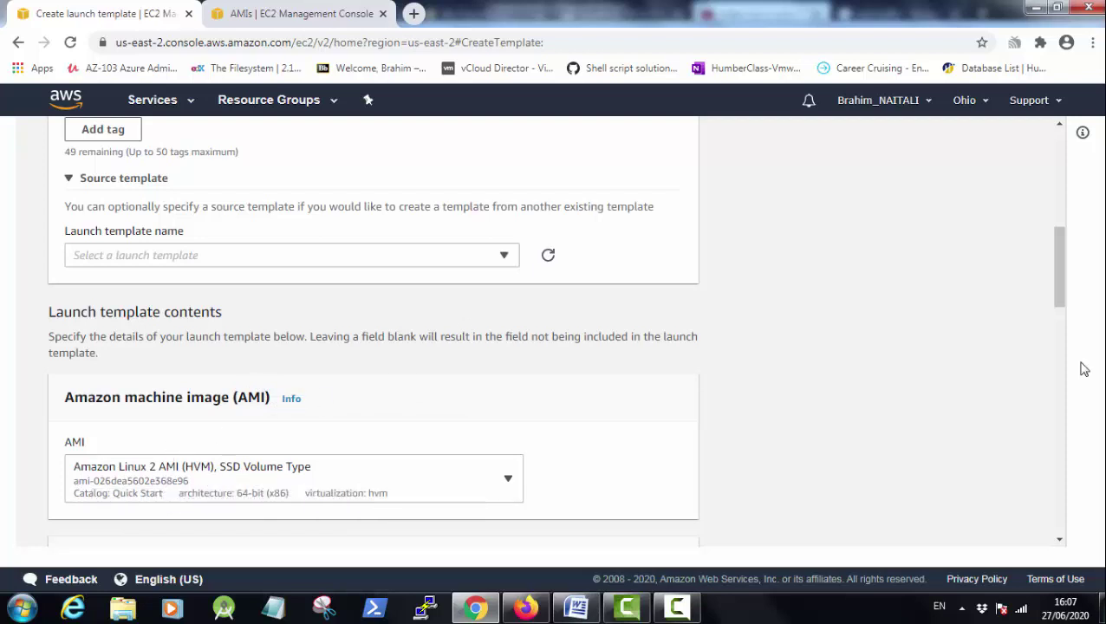
Look through the available instance types, filtering them by t1, and leave the selection at t2.micro.
left_click_drag(1062, 309, 1082, 361)
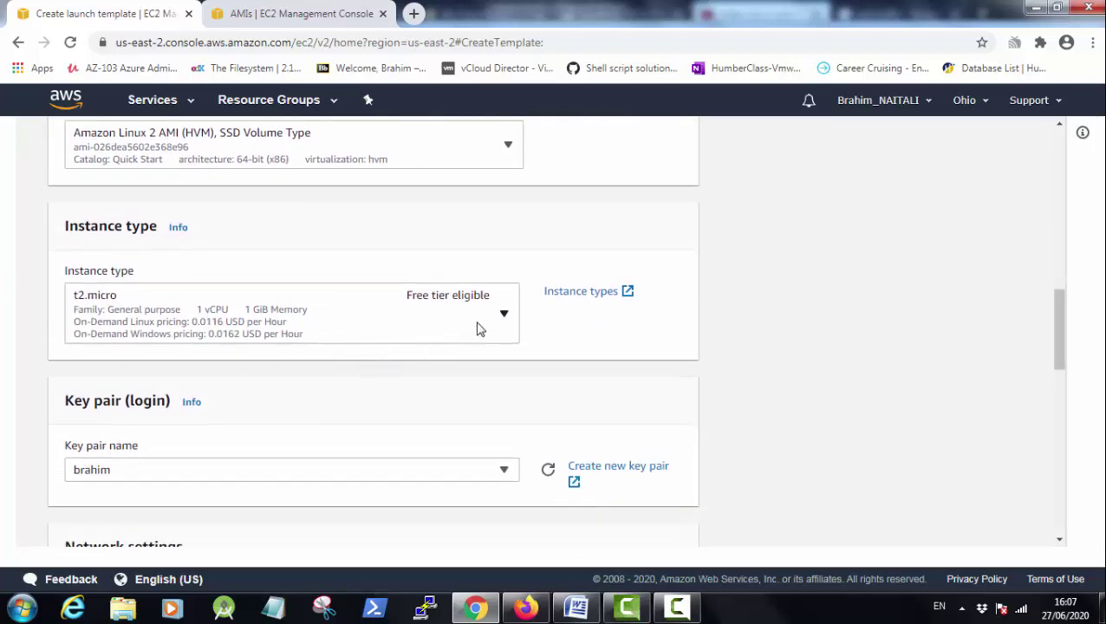
left_click(506, 317)
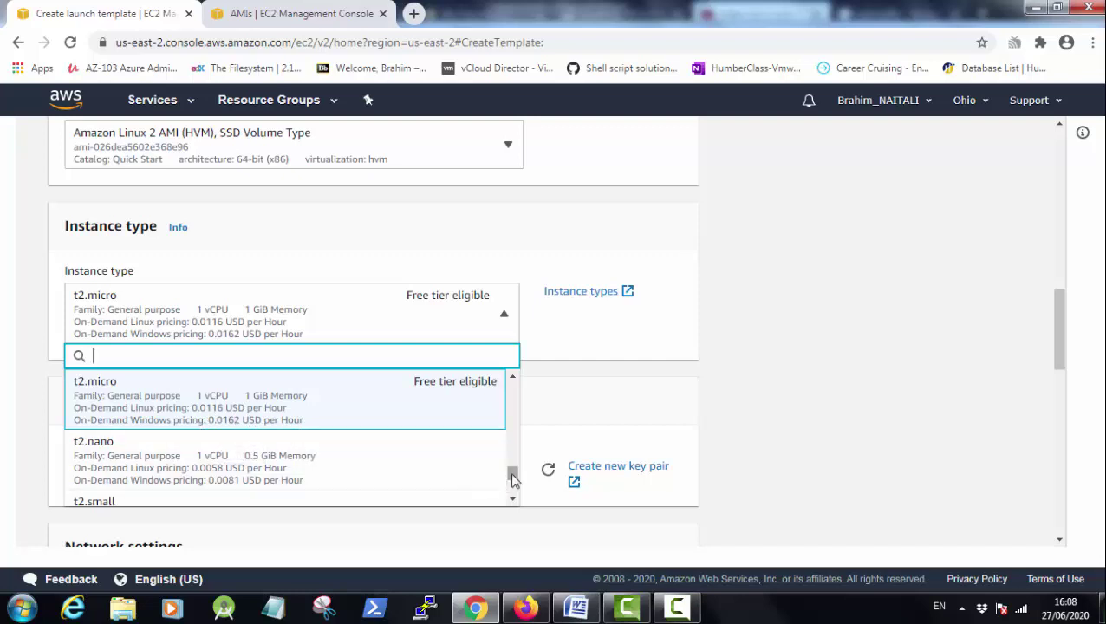
left_click_drag(513, 477, 514, 483)
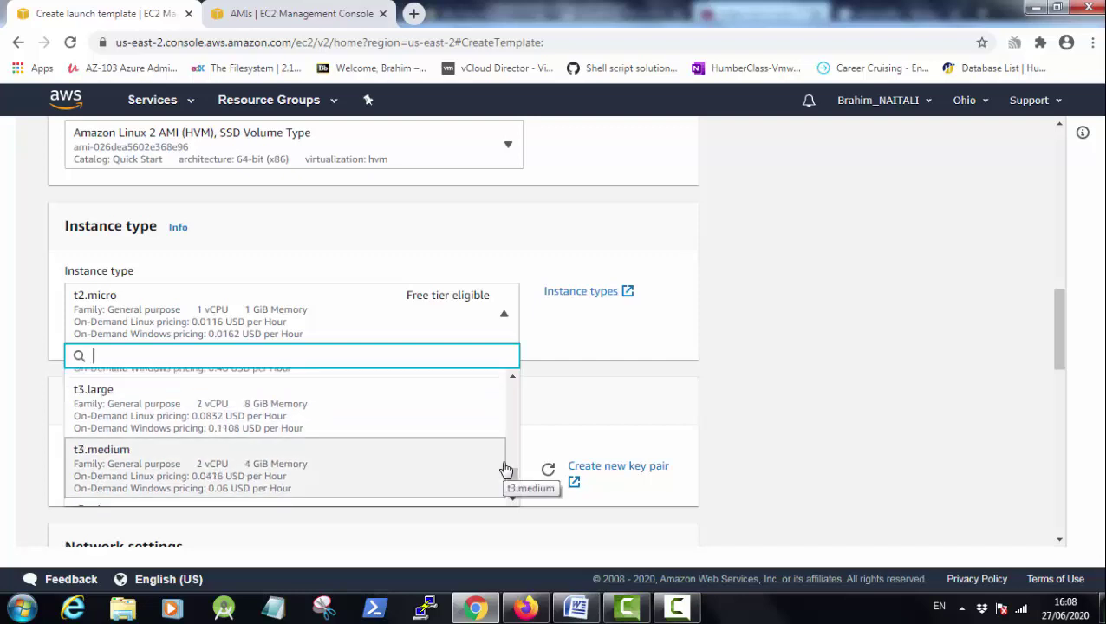
type("t1")
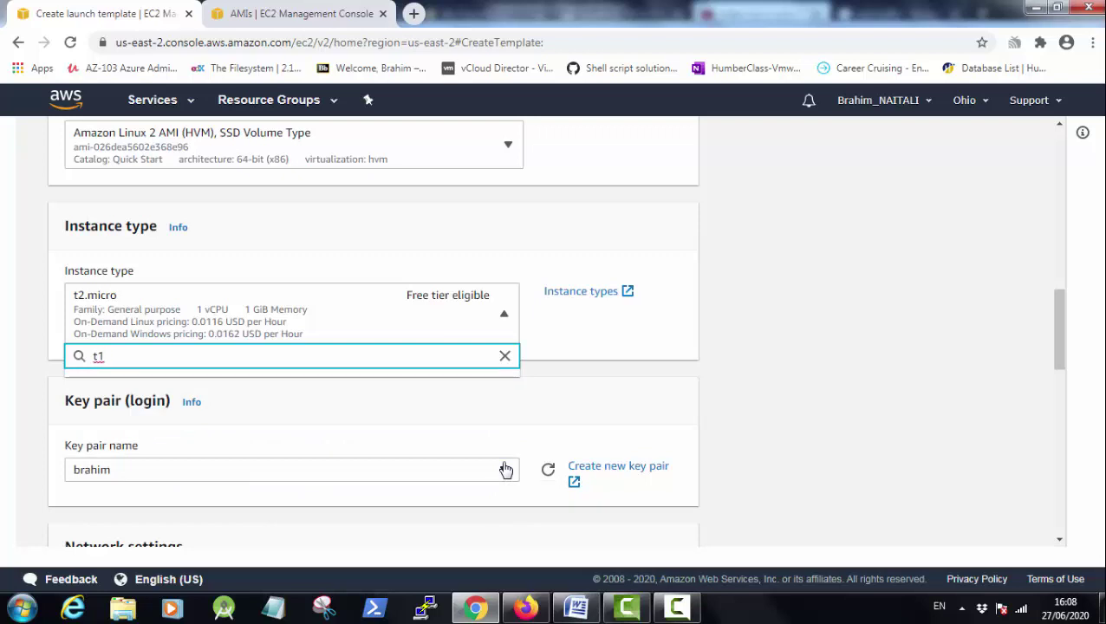
key("BackSpace")
key("BackSpace")
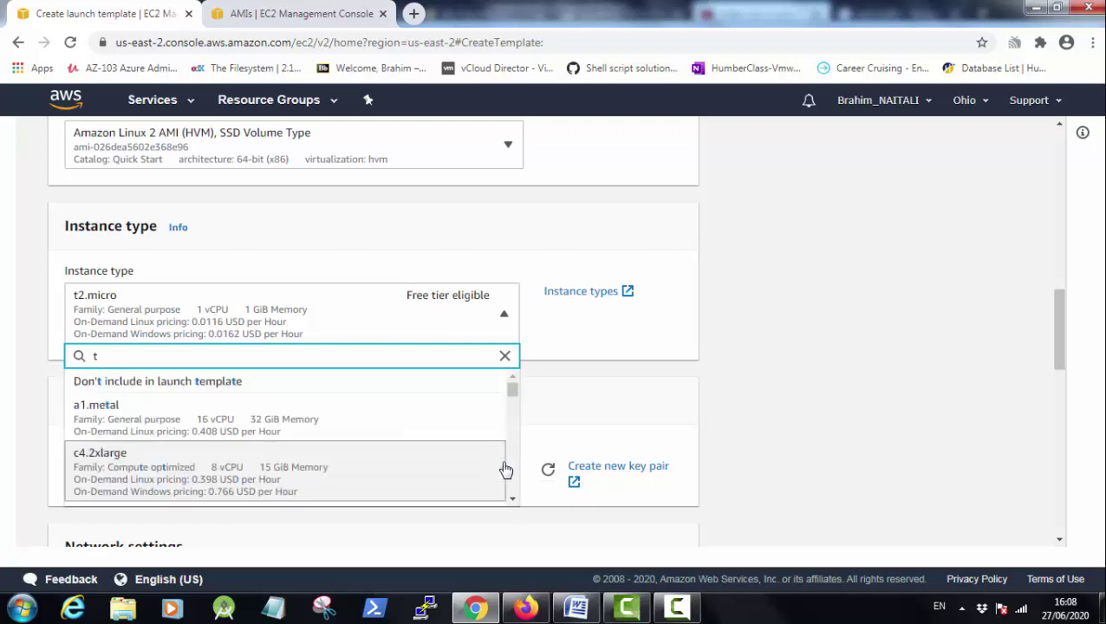
left_click(805, 345)
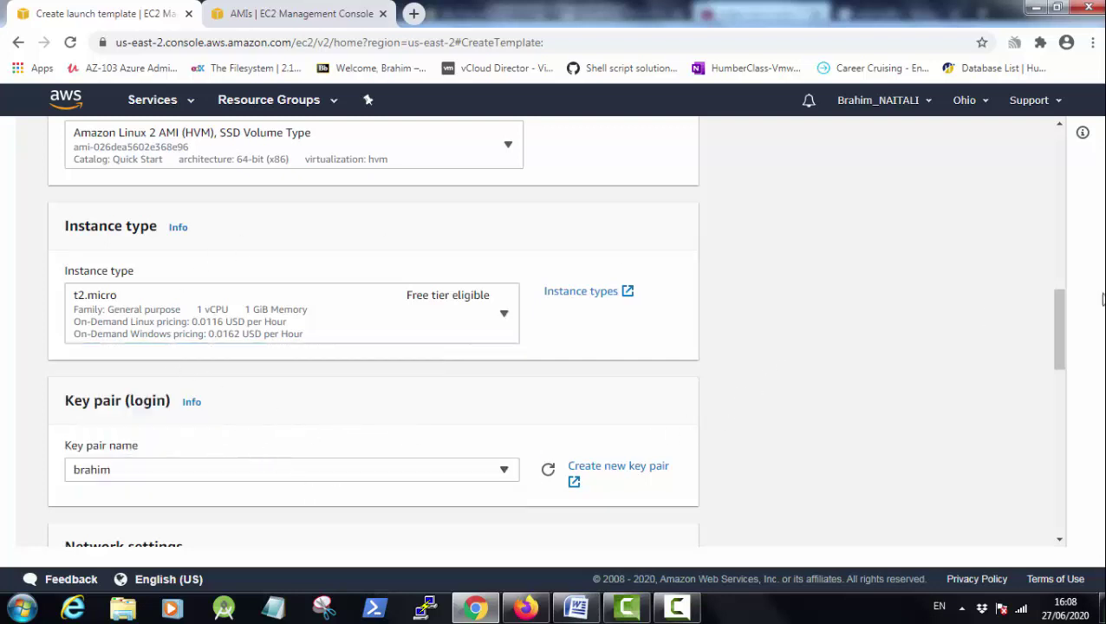
Choose the existing key pair named after the account owner and assign the default security group sg-d6fccdb0 to the launch template.
left_click(358, 480)
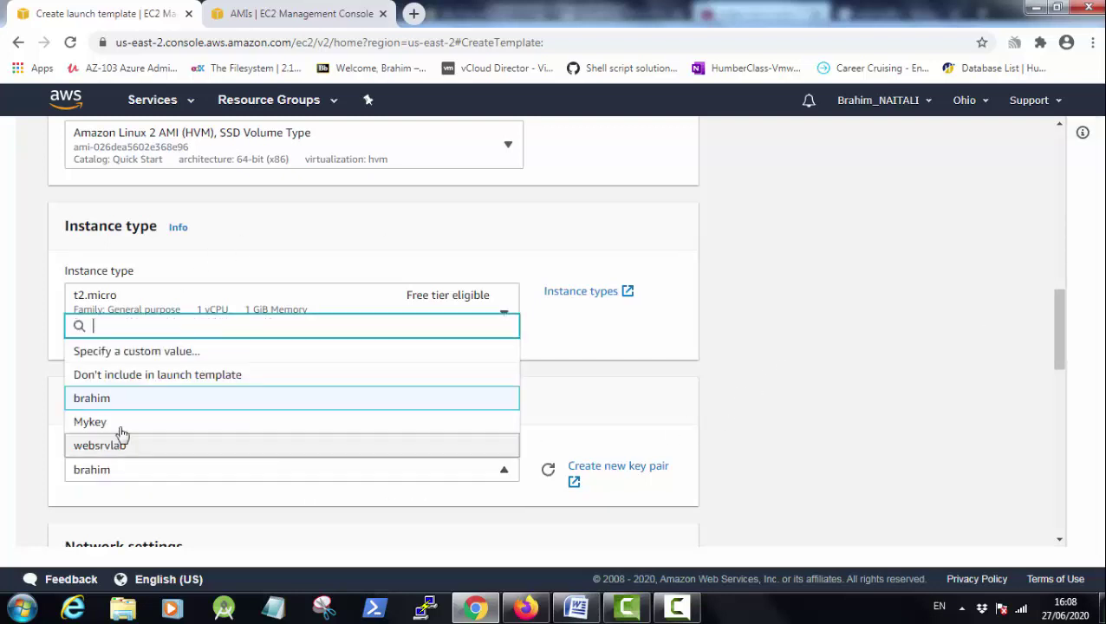
left_click(128, 405)
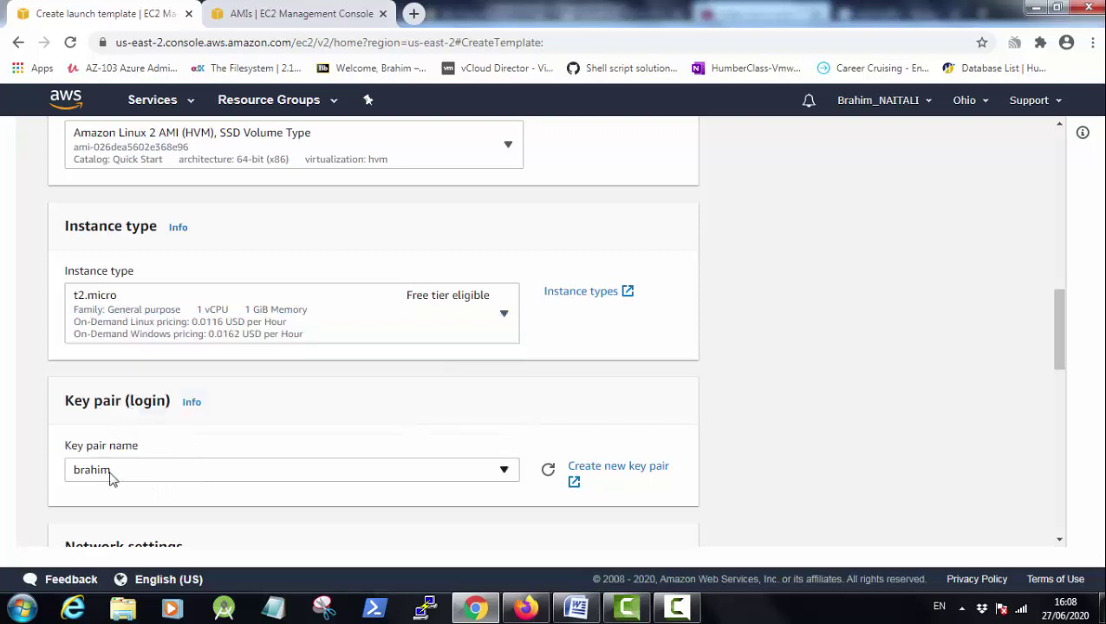
left_click_drag(1063, 343, 1063, 415)
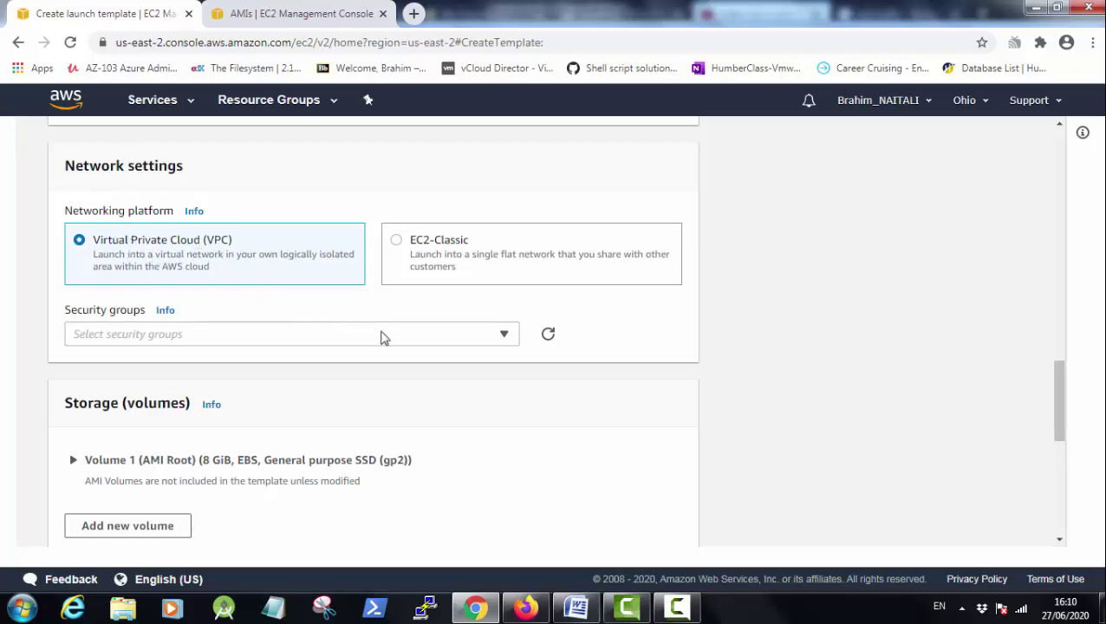
left_click(325, 336)
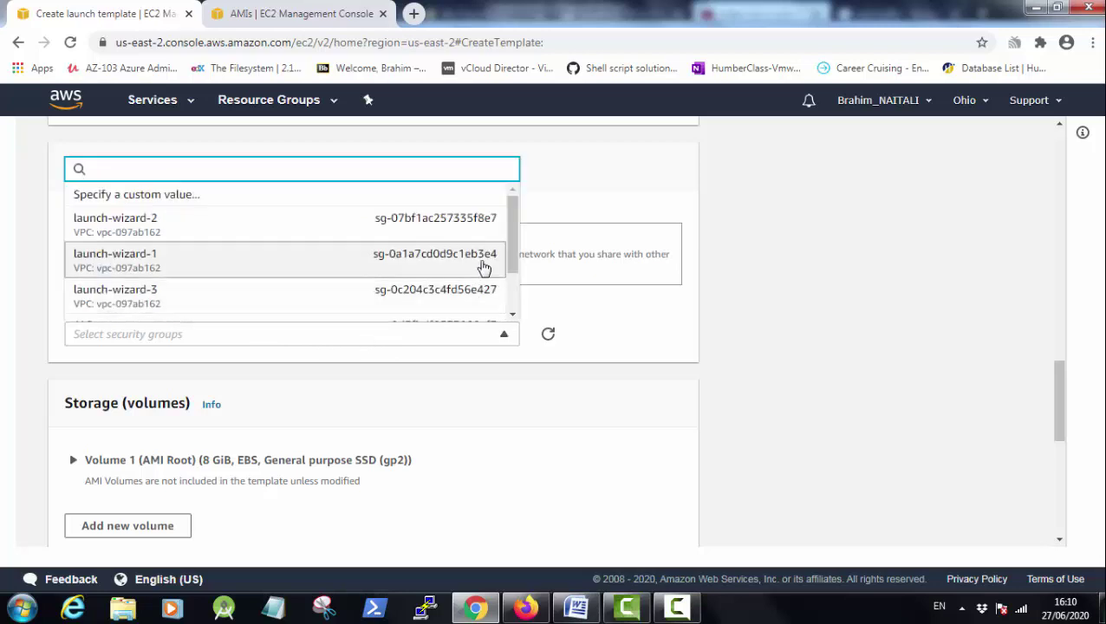
left_click_drag(512, 262, 515, 306)
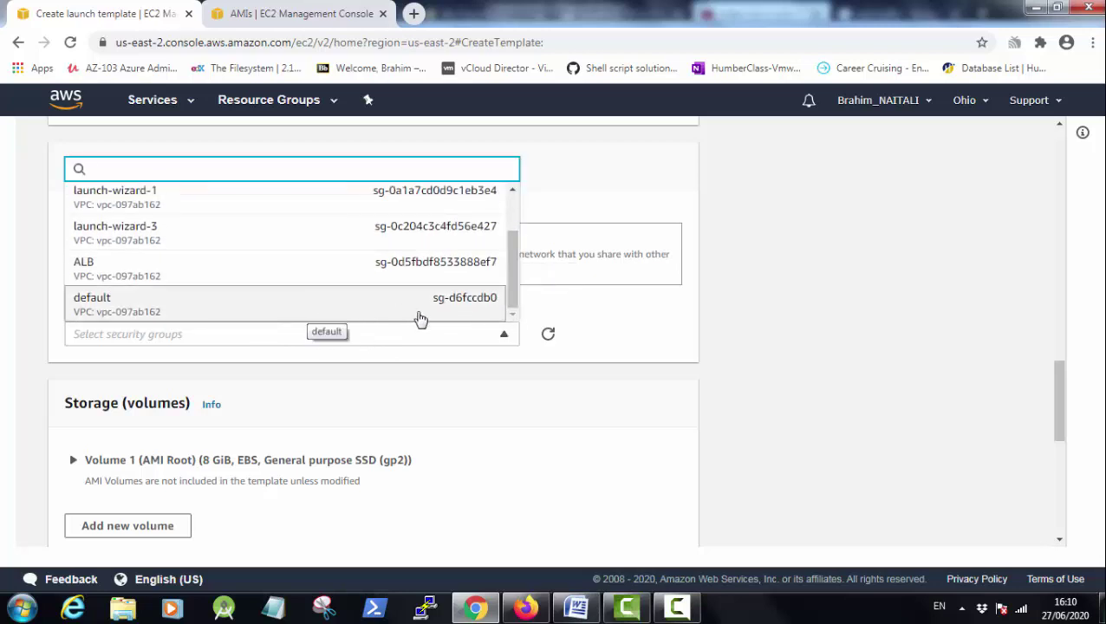
left_click(387, 312)
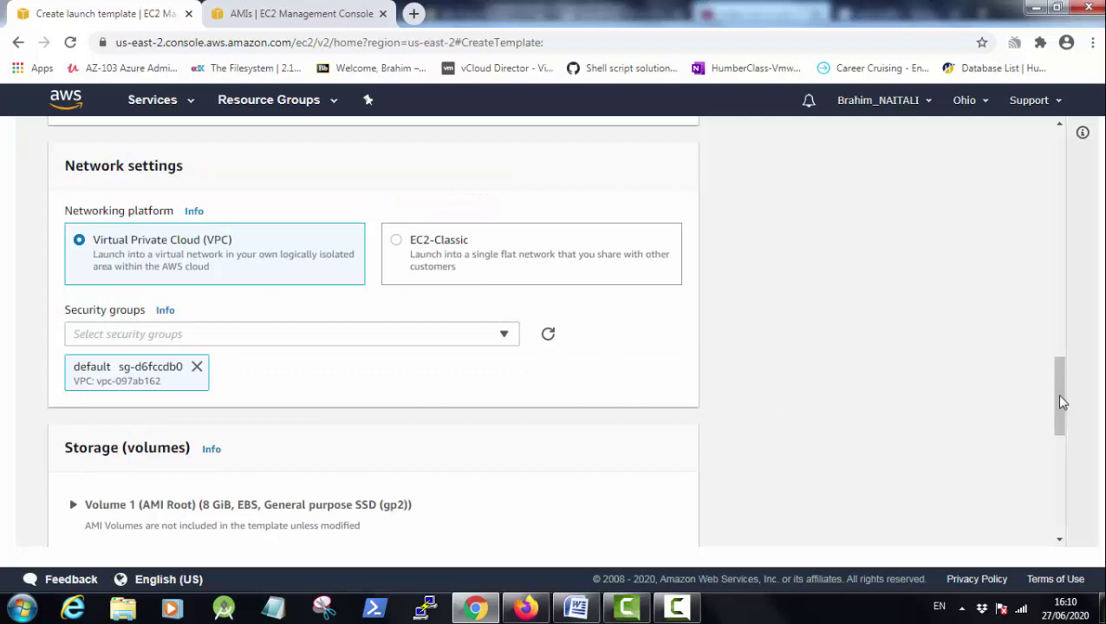
Add an instance tag to the launch template with the key Tuto and the value AutoScale.
scroll(1069, 415, "down", 4)
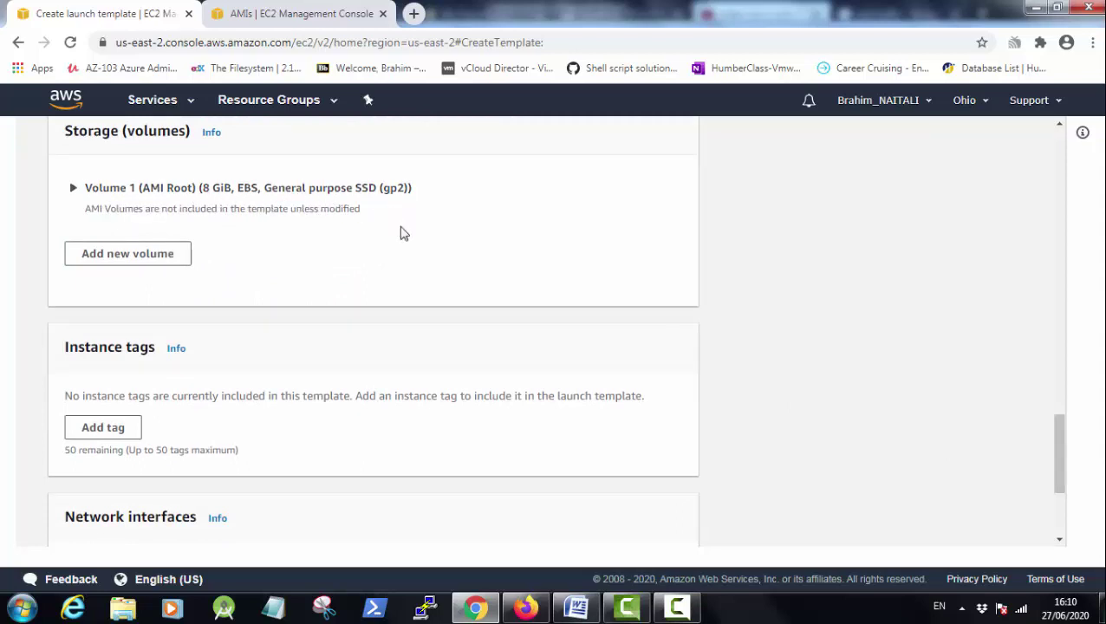
left_click(108, 434)
left_click(131, 436)
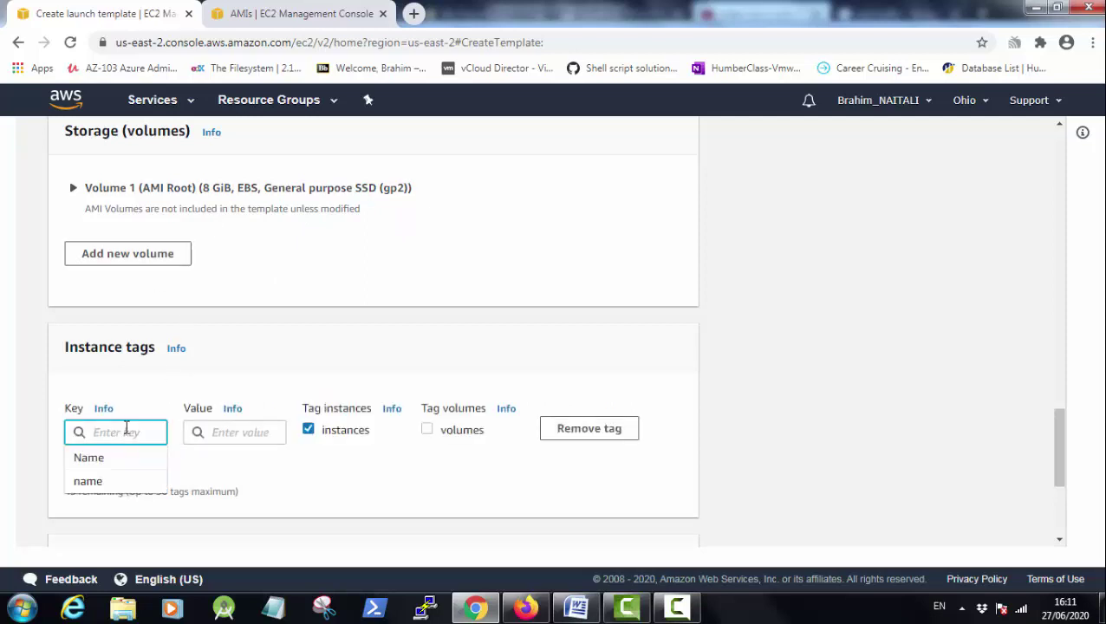
type("Tuto")
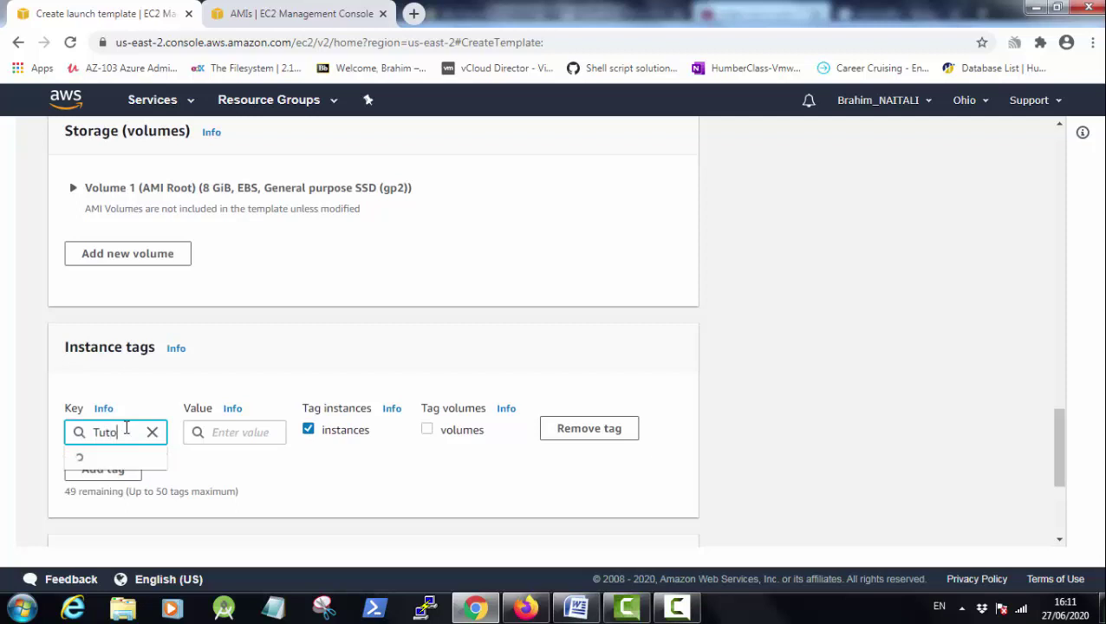
key("Tab")
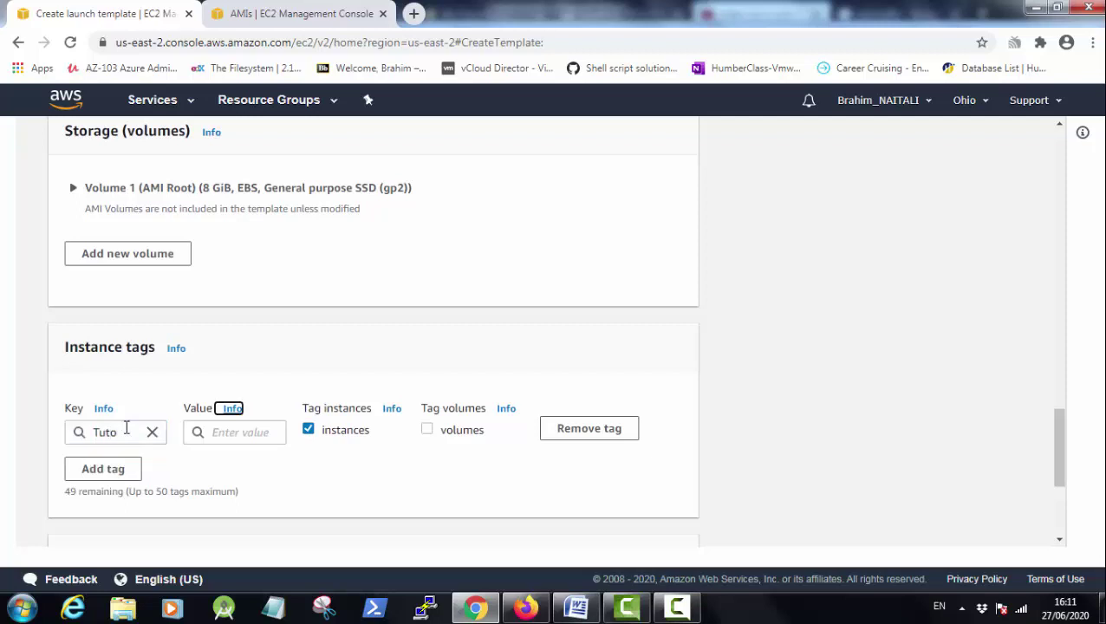
left_click(188, 431)
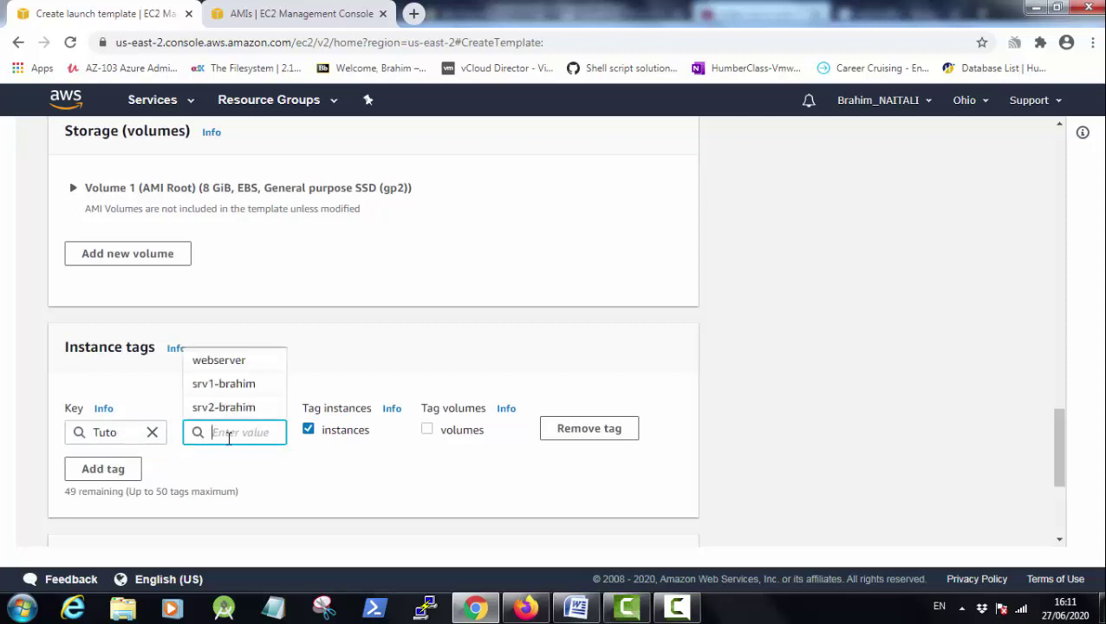
type("Au")
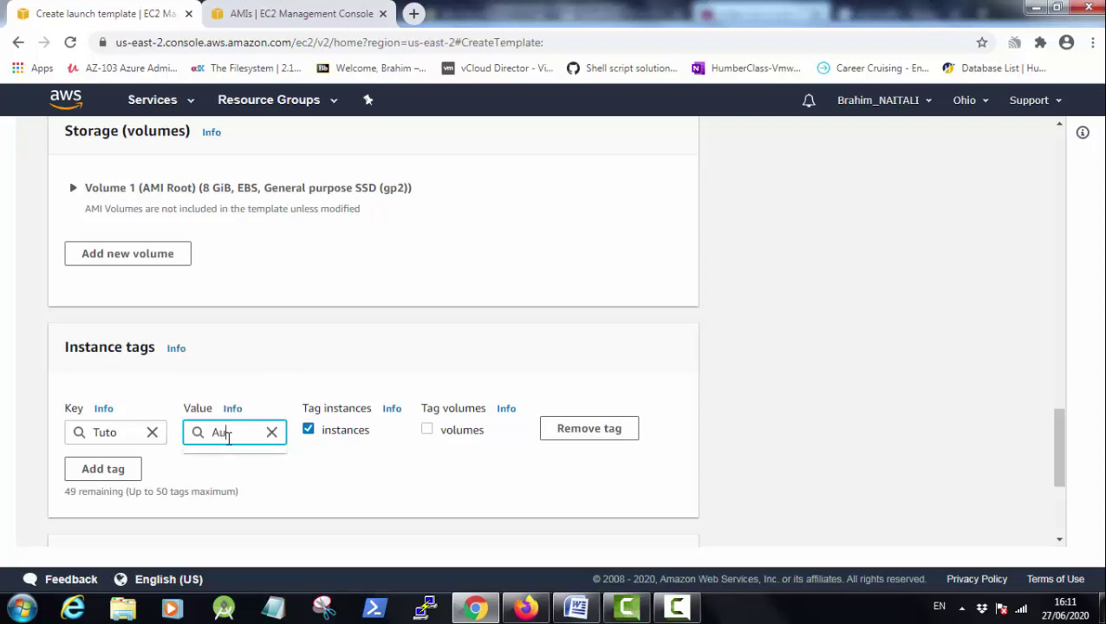
type("toScale")
left_click(289, 477)
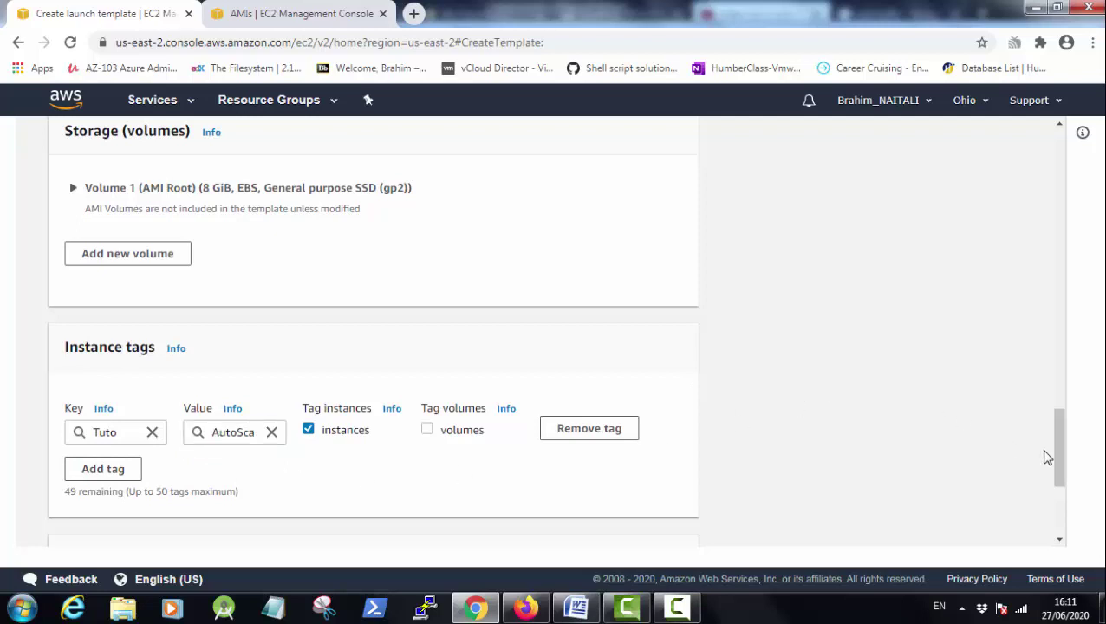
Read the help on network interfaces, then expand the advanced details and review their options through to User data.
left_click_drag(1066, 457, 1055, 501)
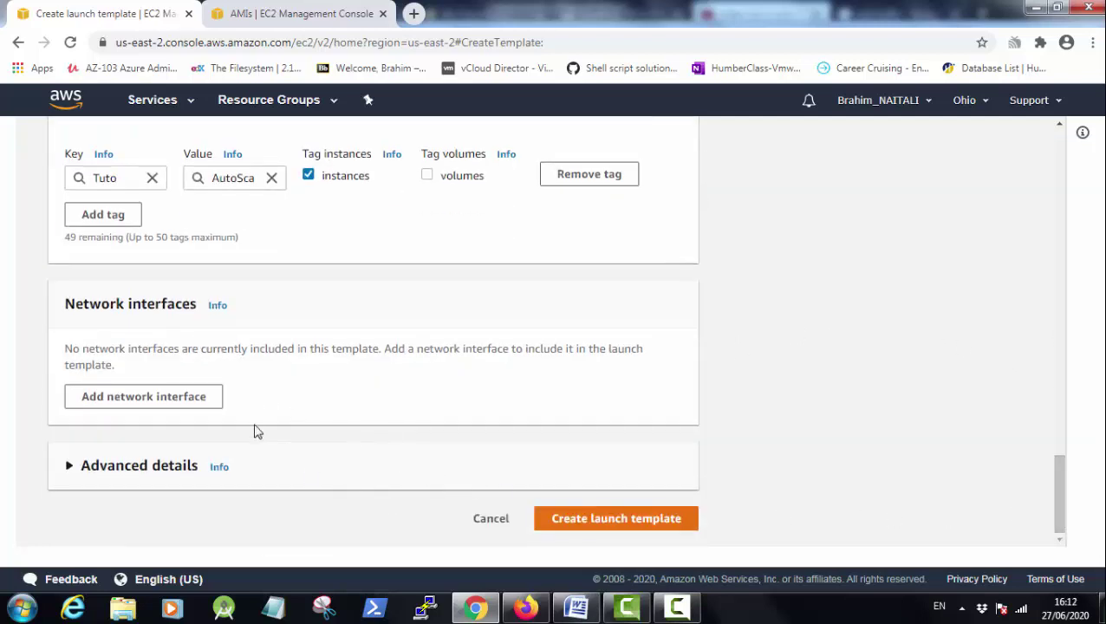
left_click(210, 307)
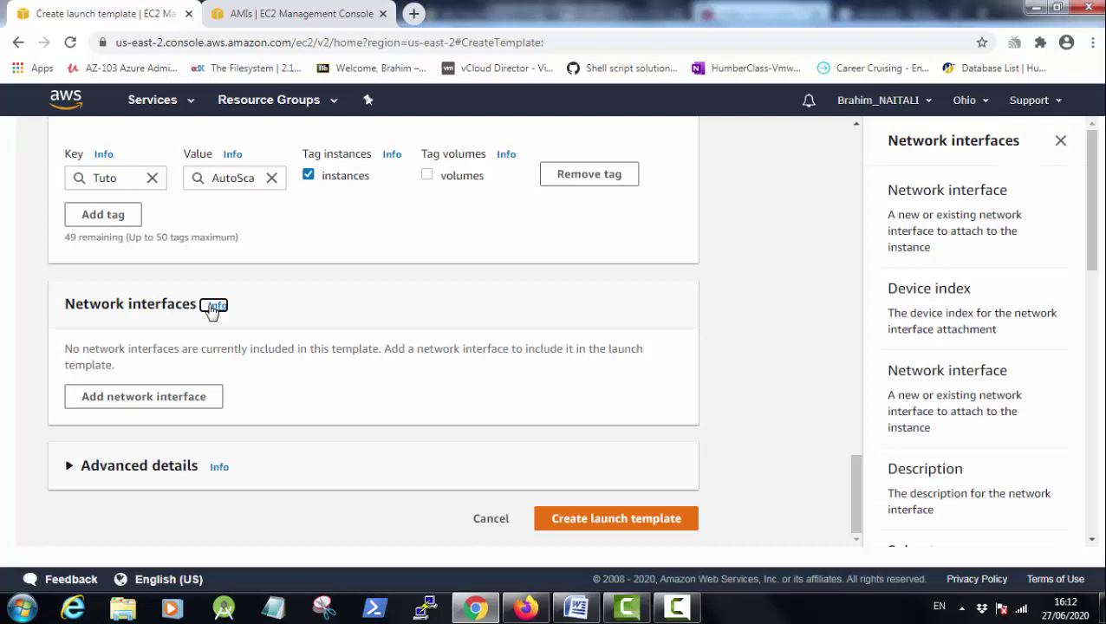
left_click(68, 467)
left_click(1061, 141)
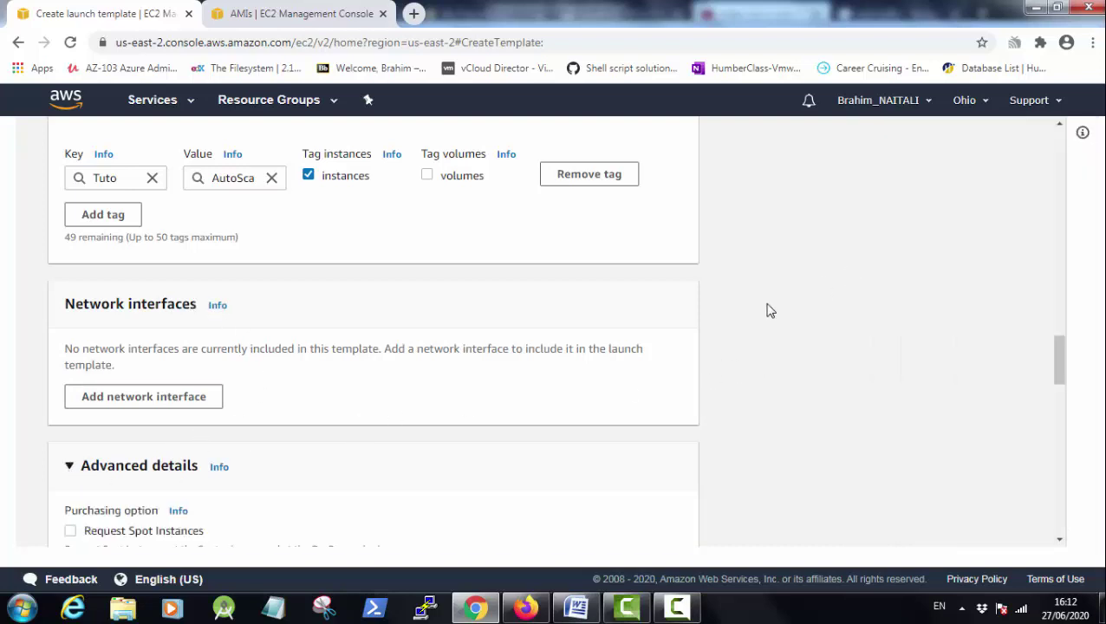
left_click_drag(1064, 366, 1058, 395)
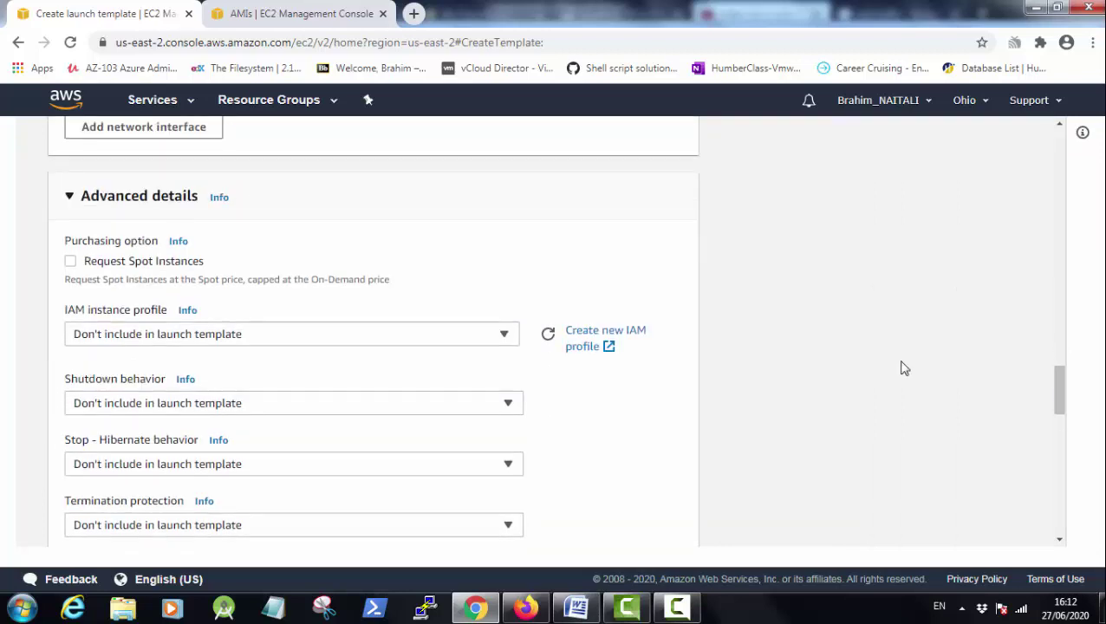
left_click_drag(1062, 412, 1036, 547)
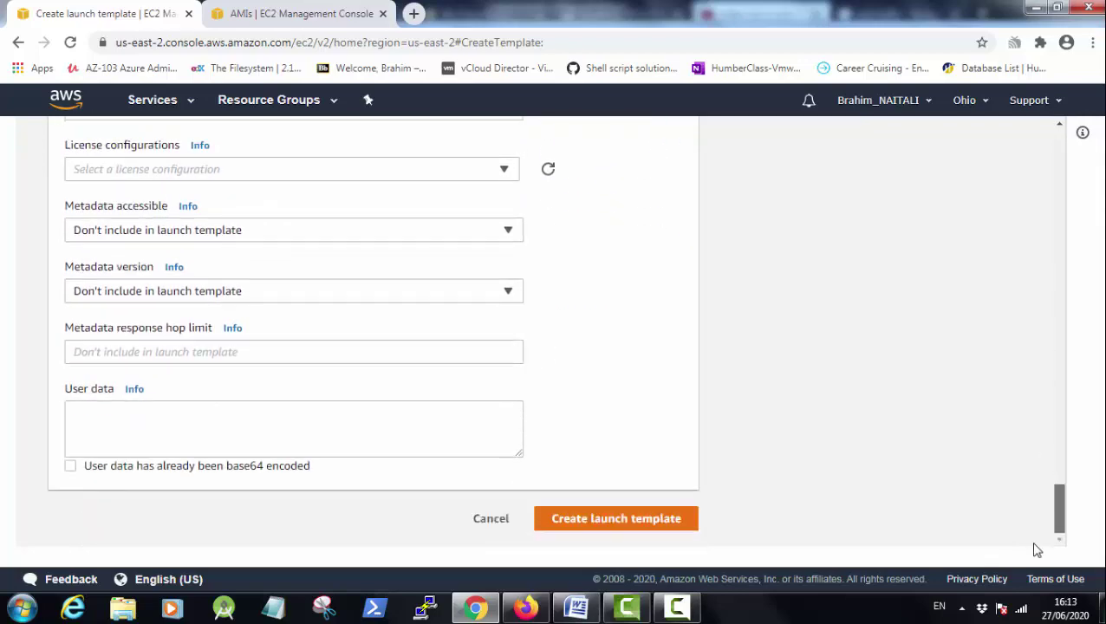
Create the launch template, review the suggested next steps and open the list of launch templates.
left_click(672, 525)
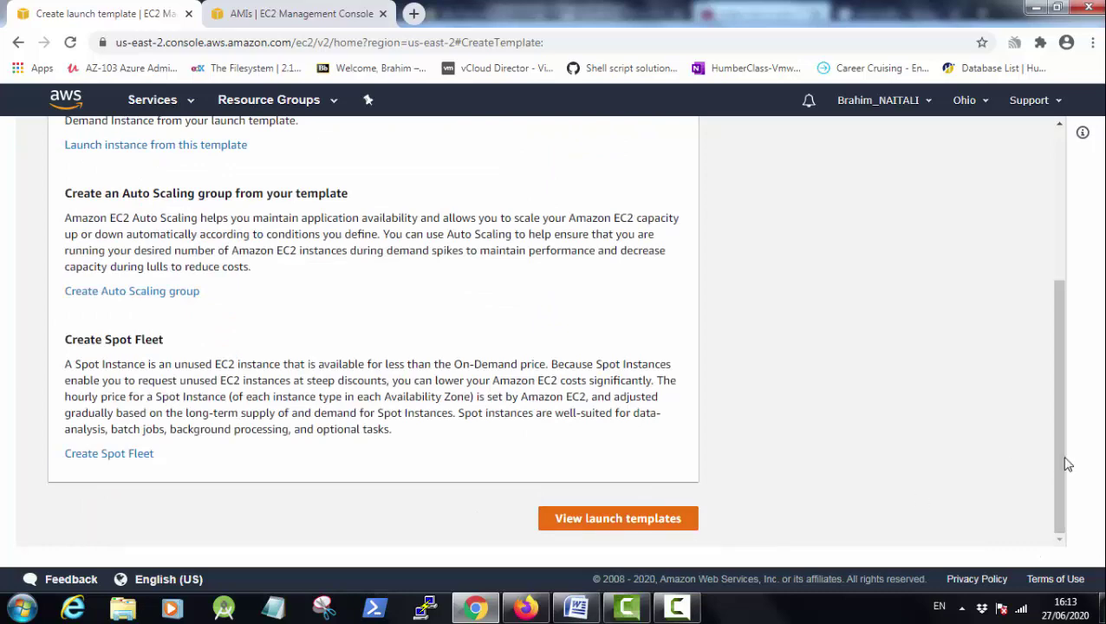
left_click_drag(1062, 458, 1063, 218)
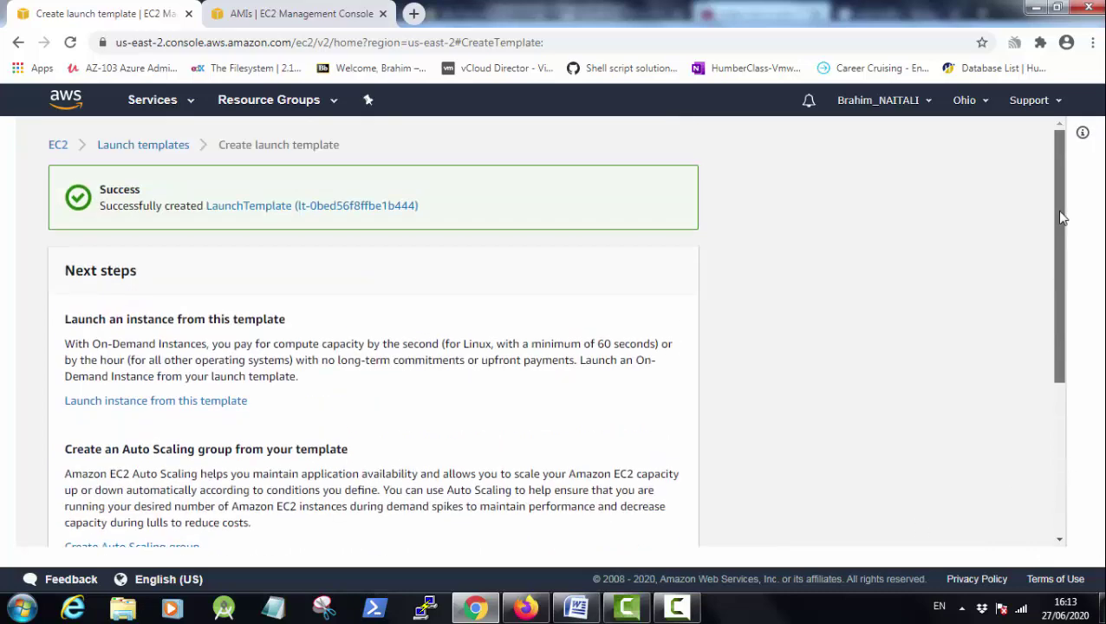
left_click_drag(1060, 319, 1055, 468)
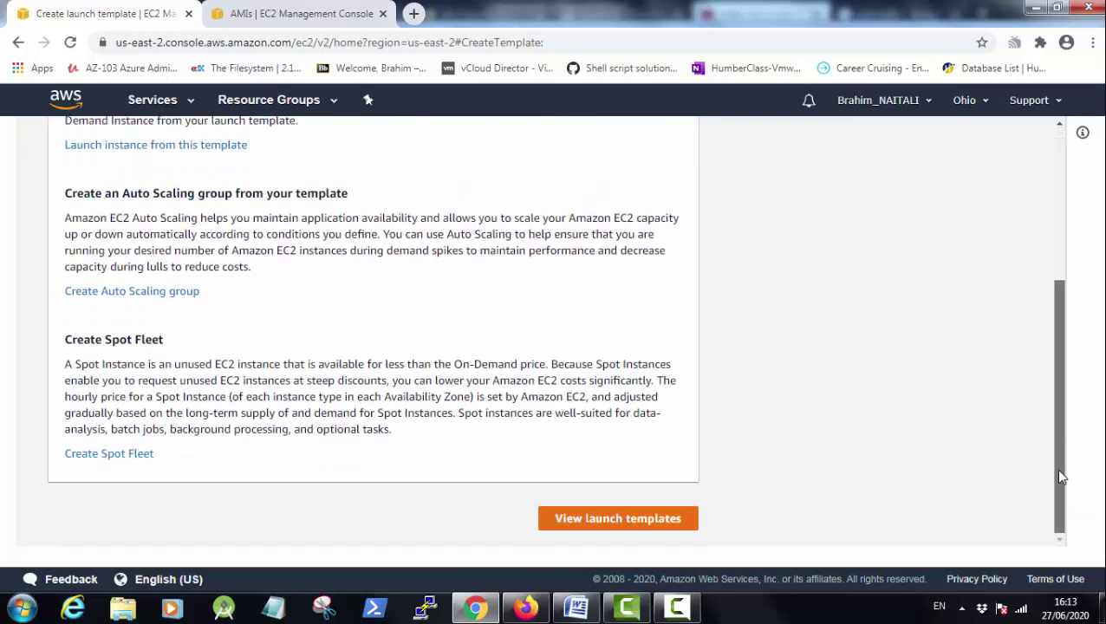
left_click(657, 525)
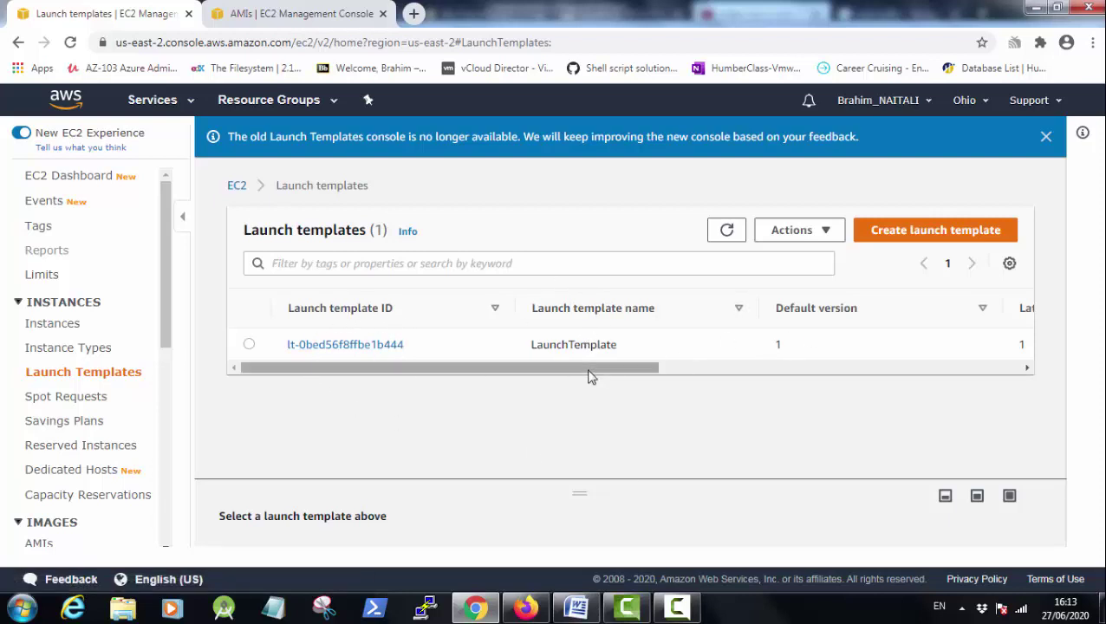
left_click_drag(589, 376, 520, 375)
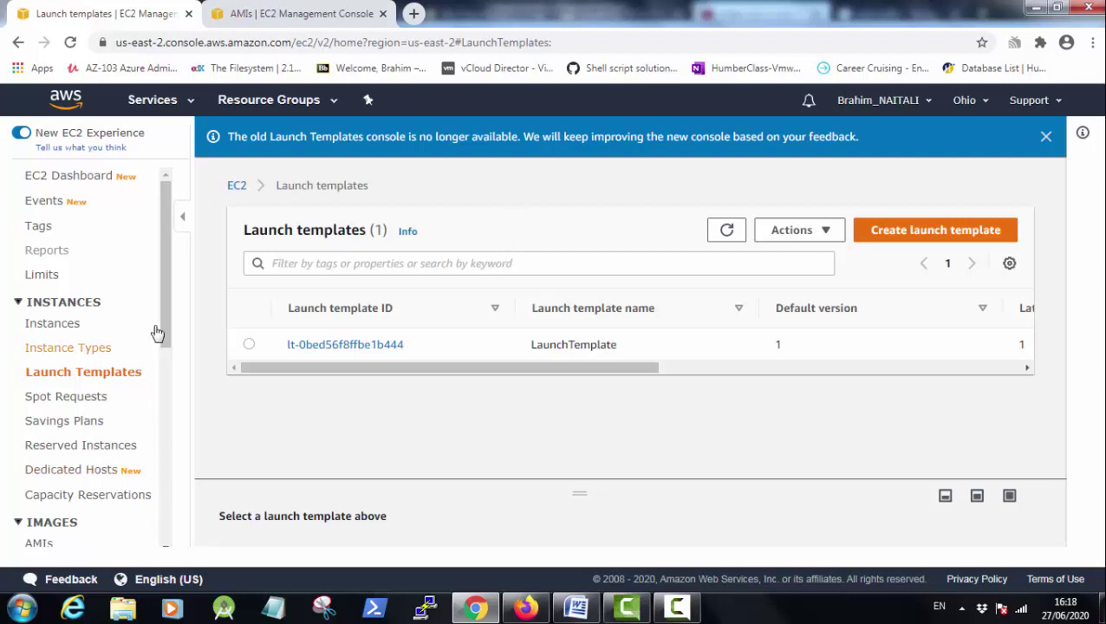
Start a new Auto Scaling launch configuration and choose a 64-bit AMI from the Quick Start list.
left_click_drag(168, 323, 152, 524)
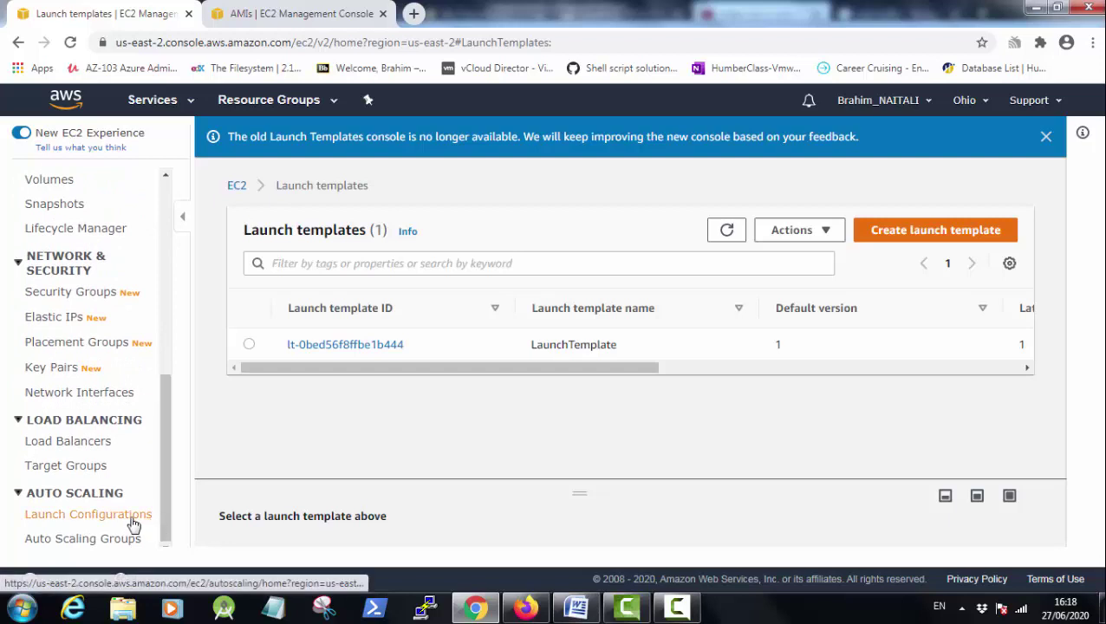
left_click(136, 525)
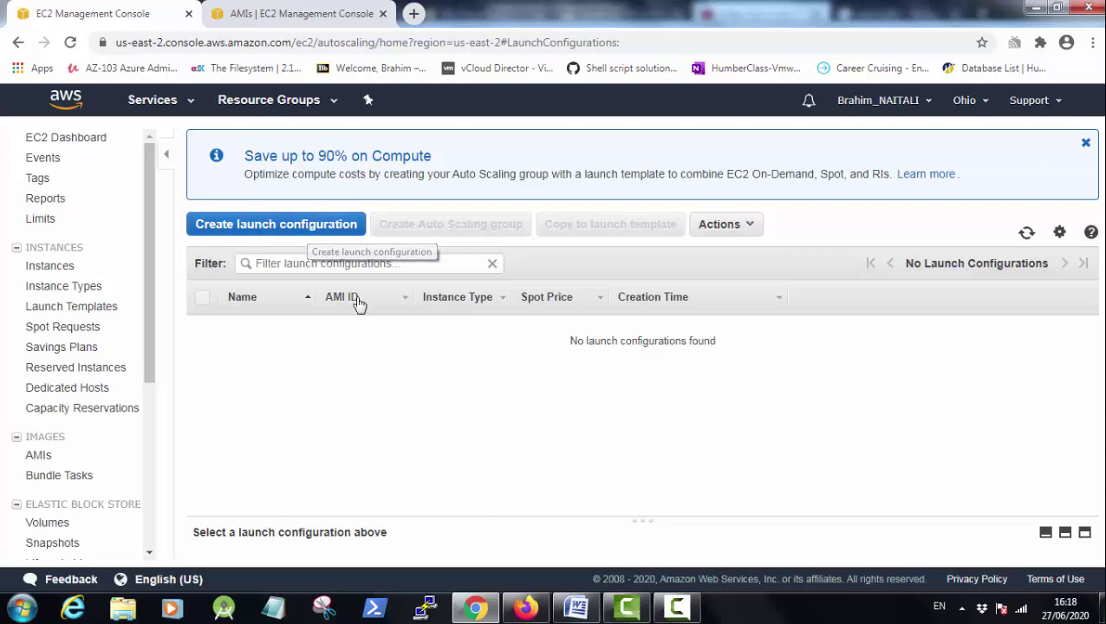
left_click(304, 229)
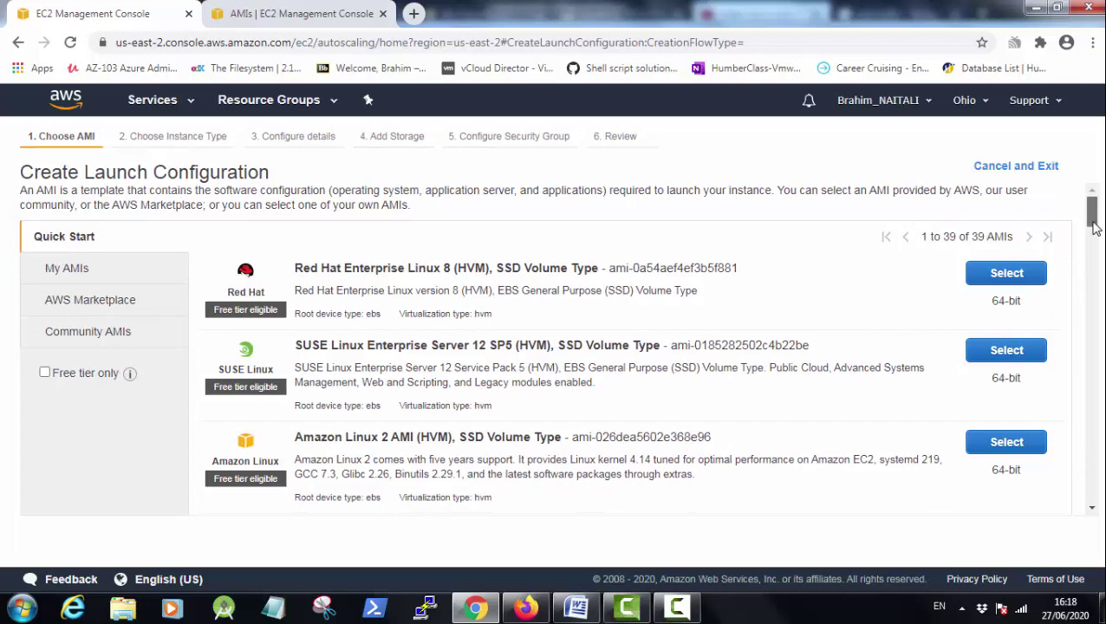
left_click_drag(1092, 213, 1092, 224)
left_click(1006, 343)
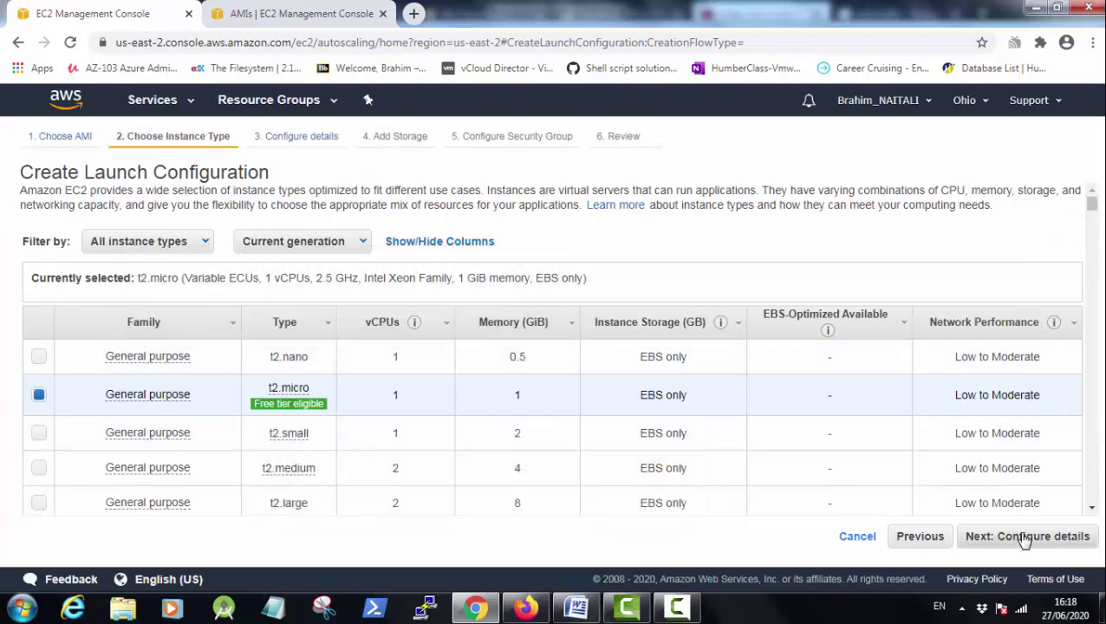
Keep the t2.micro instance type and name the launch configuration LaunchConfig1.
left_click_drag(1097, 207, 1091, 184)
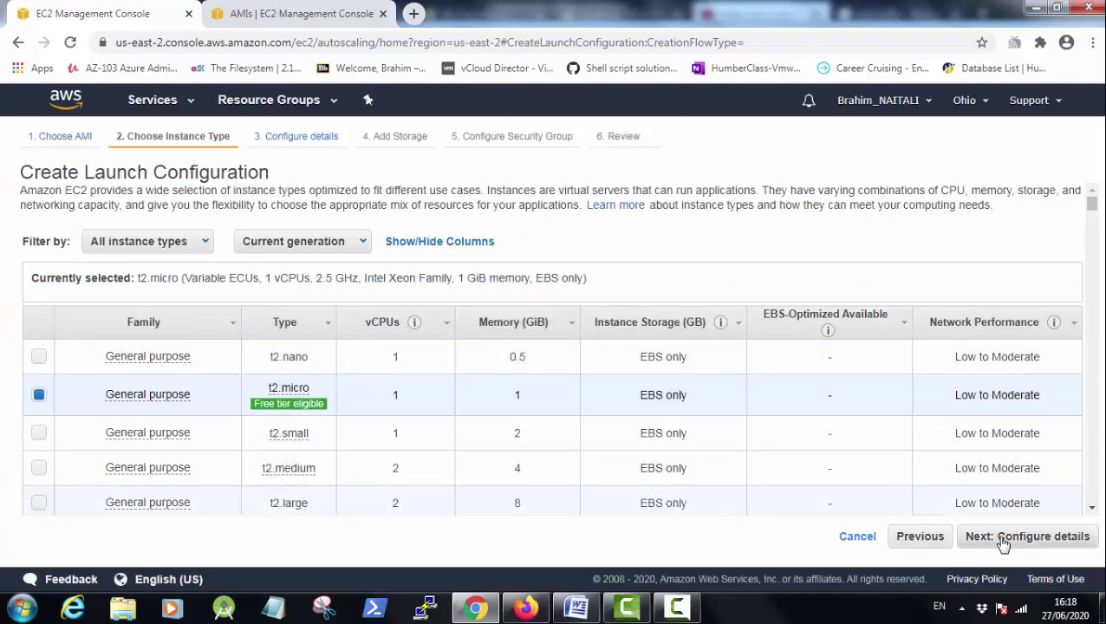
left_click(972, 539)
left_click(345, 195)
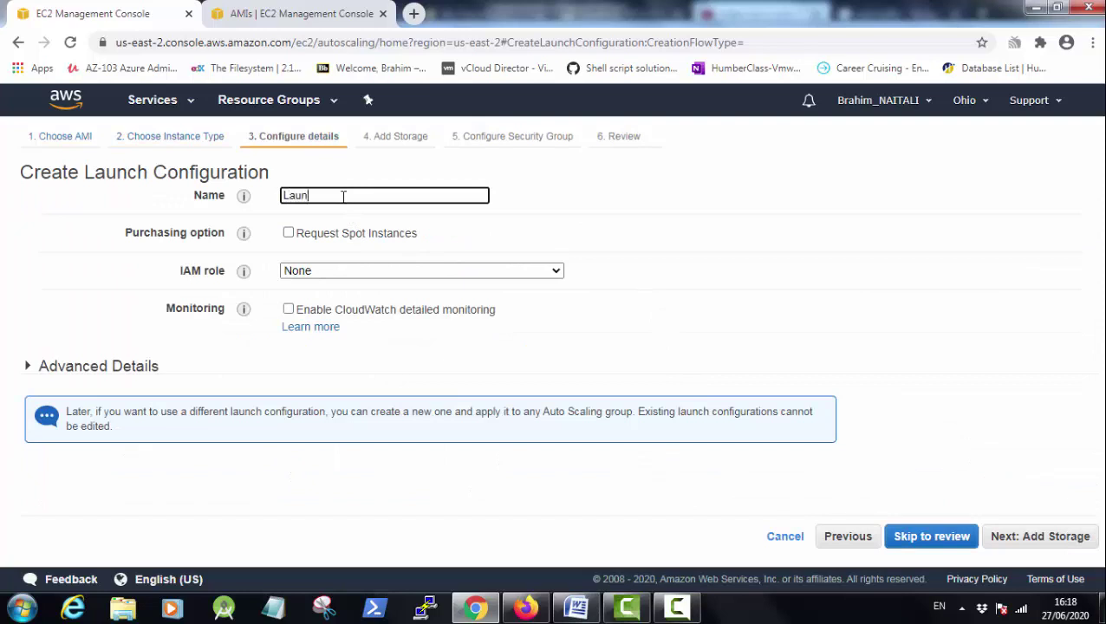
type("LaunchCO")
key("BackSpace")
type("i")
key("BackSpace")
Check the available IAM roles and read the help on the Spot Instances purchasing option.
left_click(363, 272)
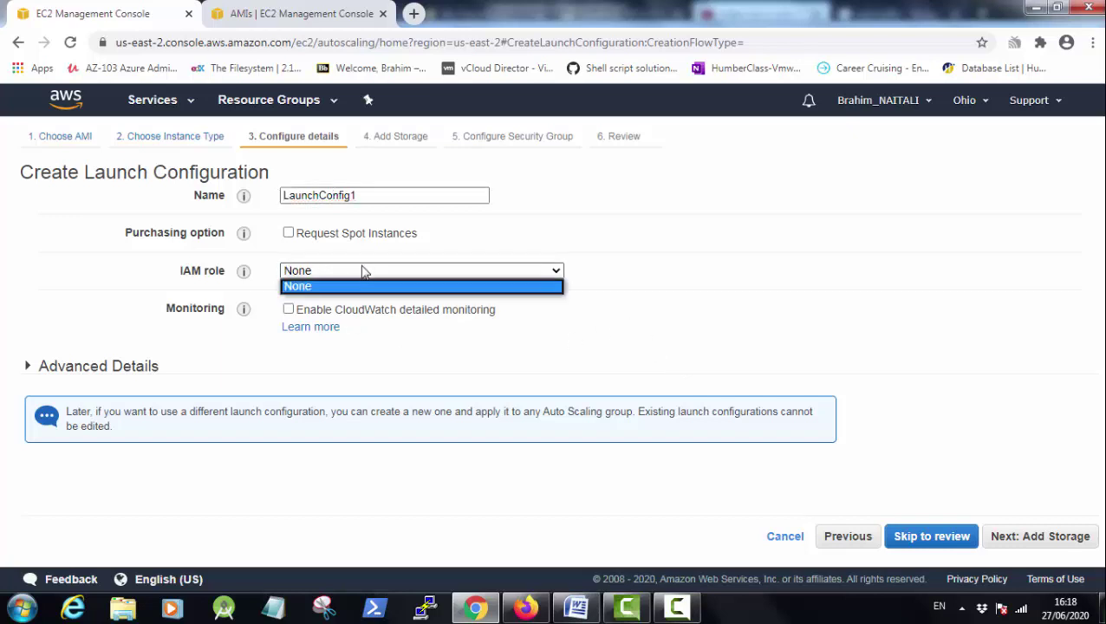
left_click(362, 273)
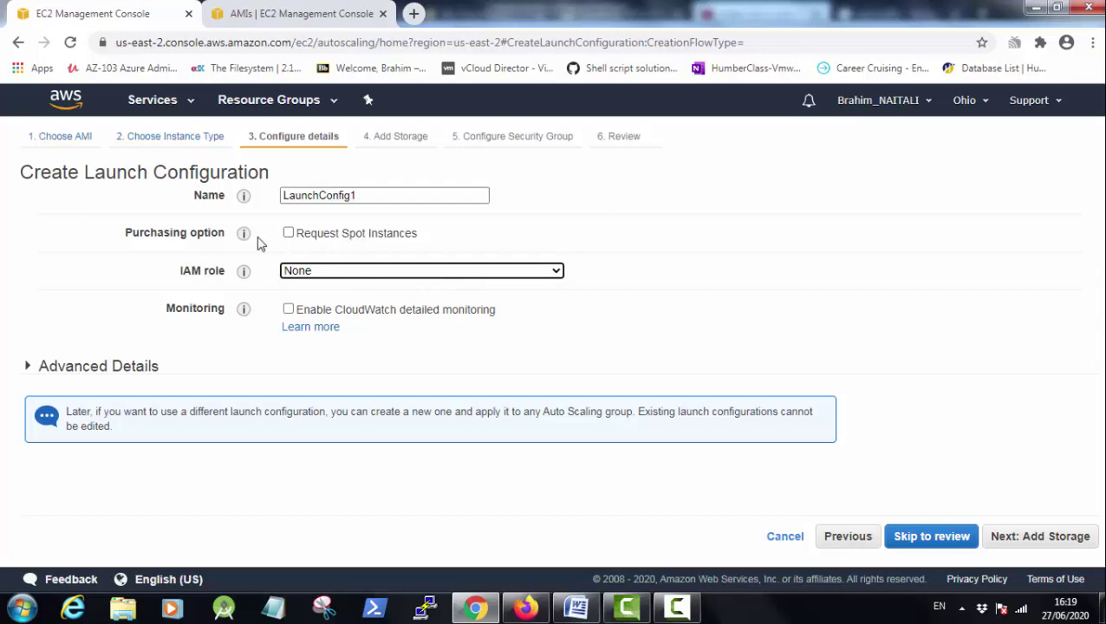
mouse_move(248, 241)
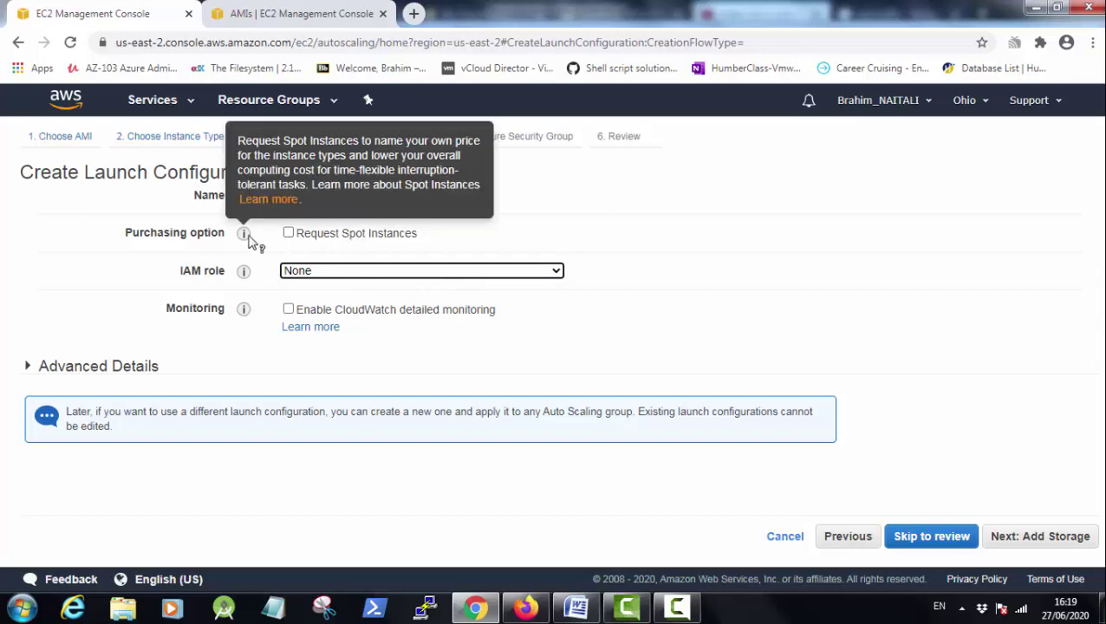
key("alt+Down")
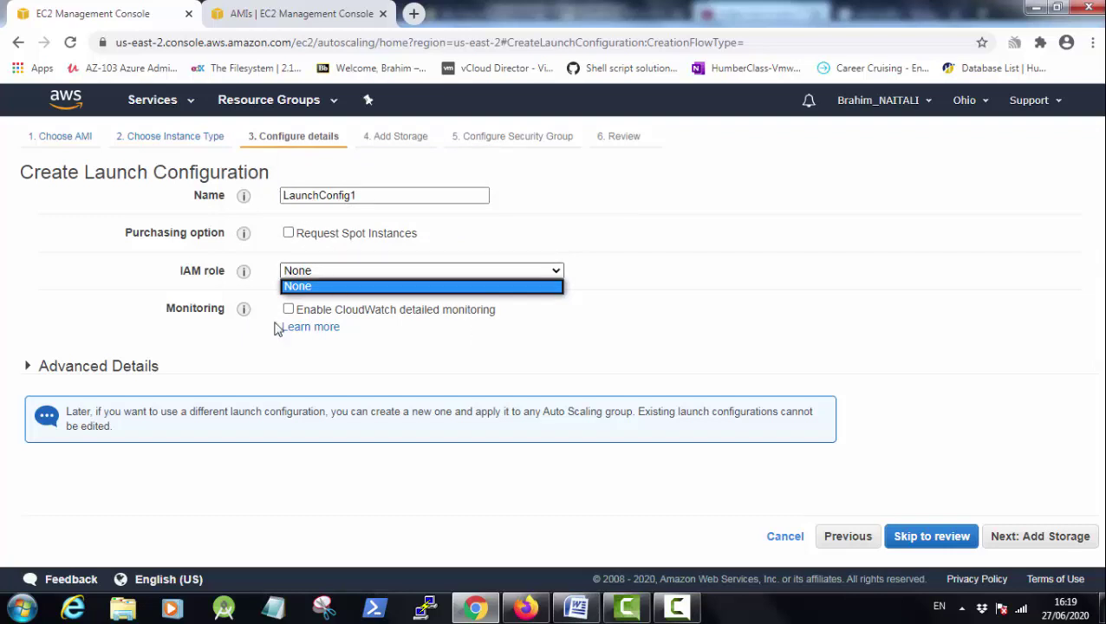
Expand the advanced details and paste a bash user data script that creates user1 with an account password, installs httpd and sets up the sysadmin group.
left_click(27, 366)
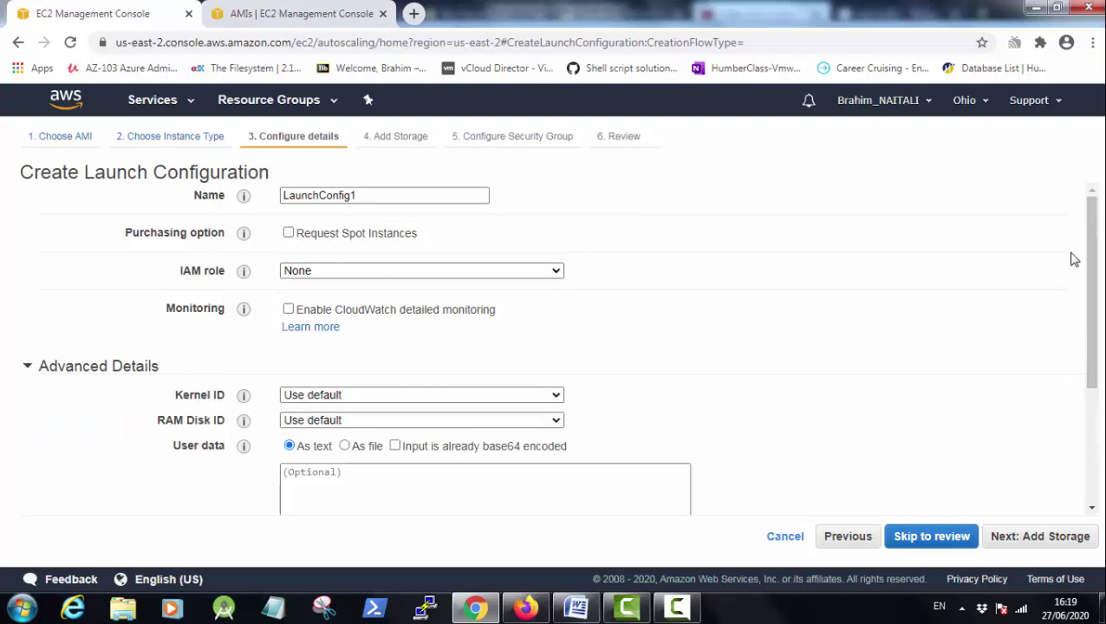
scroll(1080, 354, "down", 3)
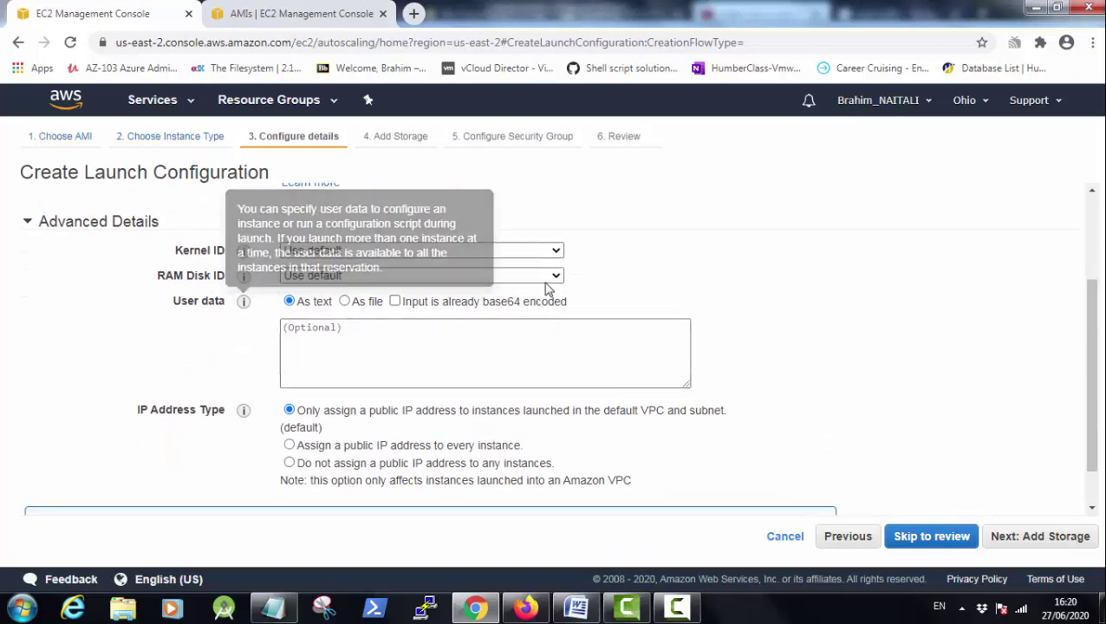
left_click(533, 286)
left_click(452, 334)
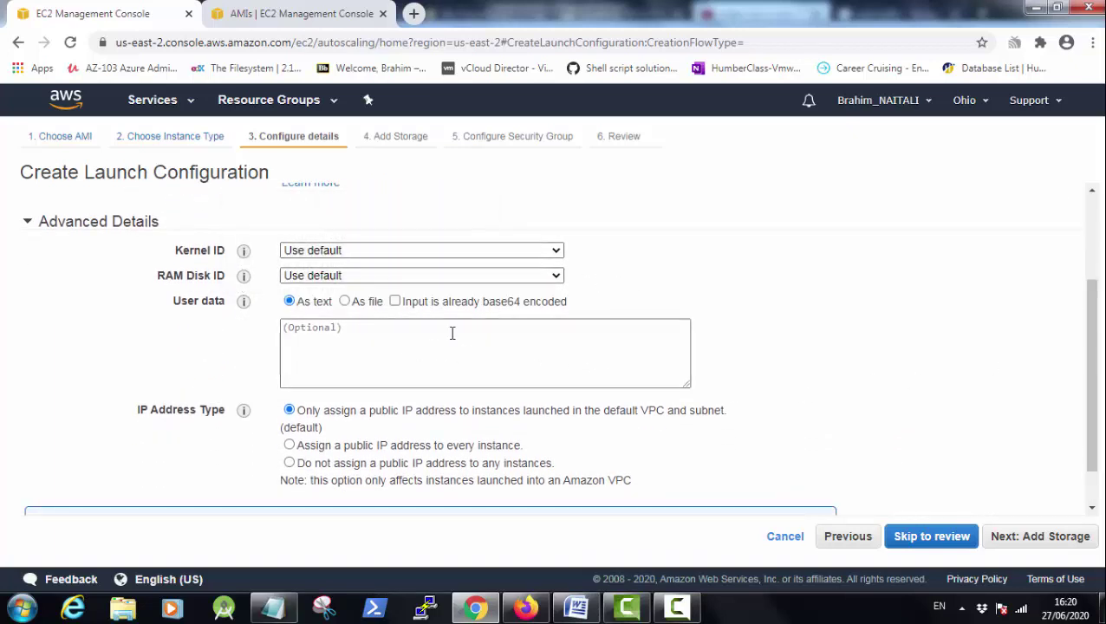
left_click(296, 327)
right_click(317, 328)
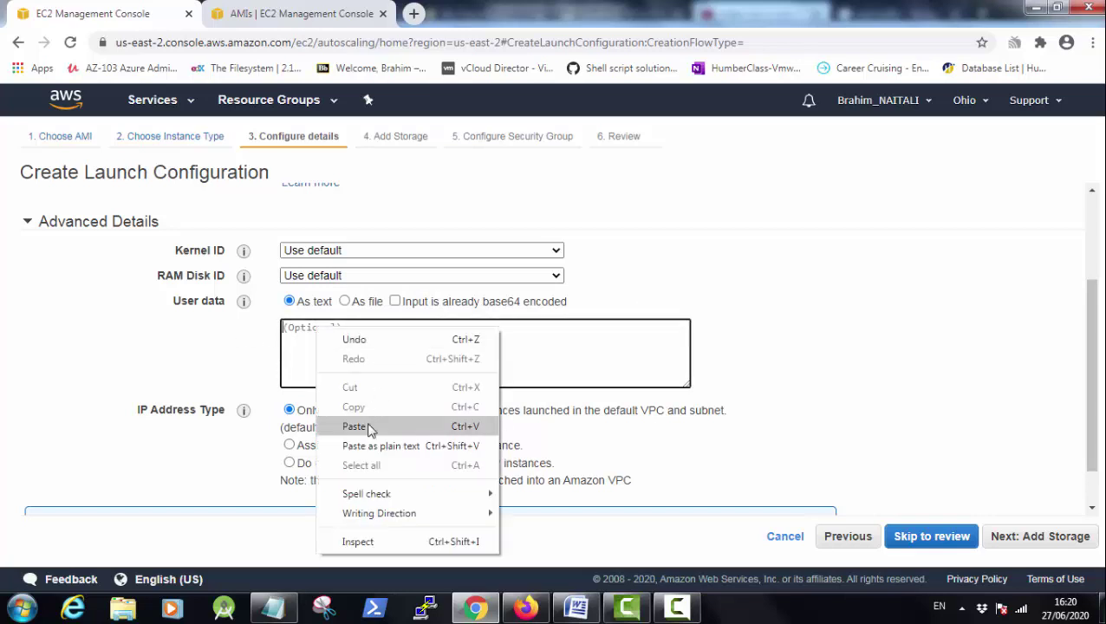
left_click(368, 426)
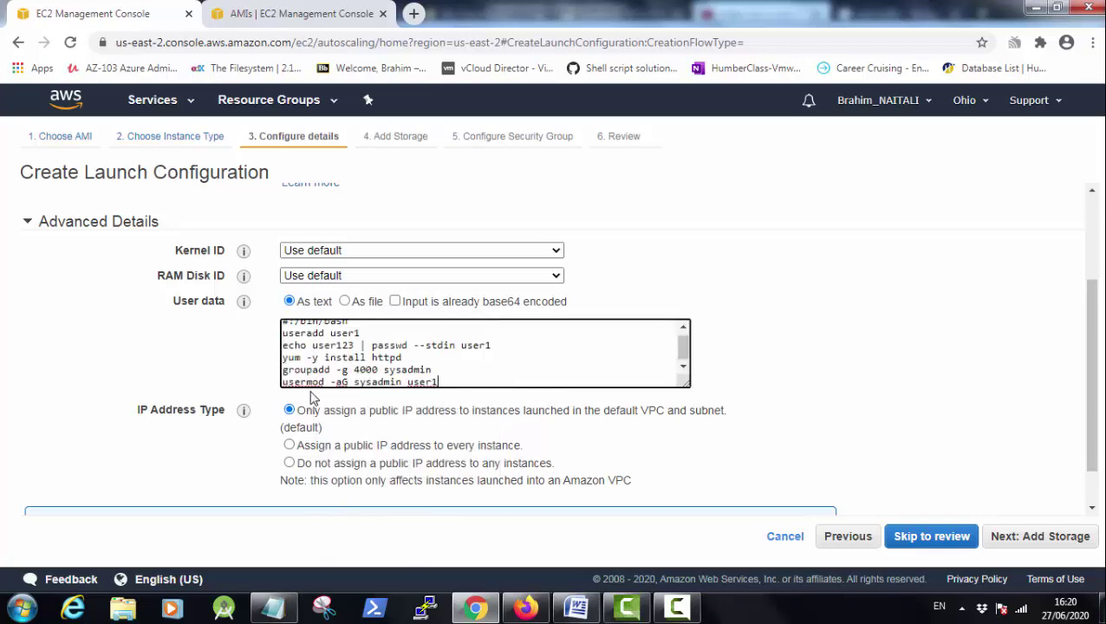
Review the pasted user data script and accept the default 8 GiB General Purpose (SSD) root volume.
double_click(337, 334)
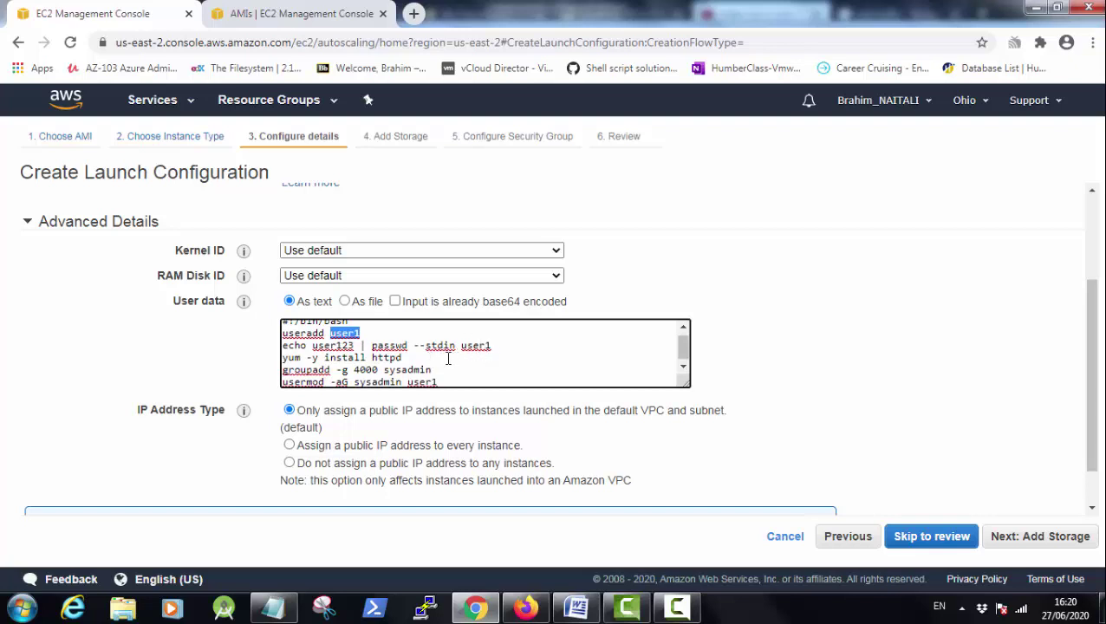
left_click_drag(410, 359, 289, 358)
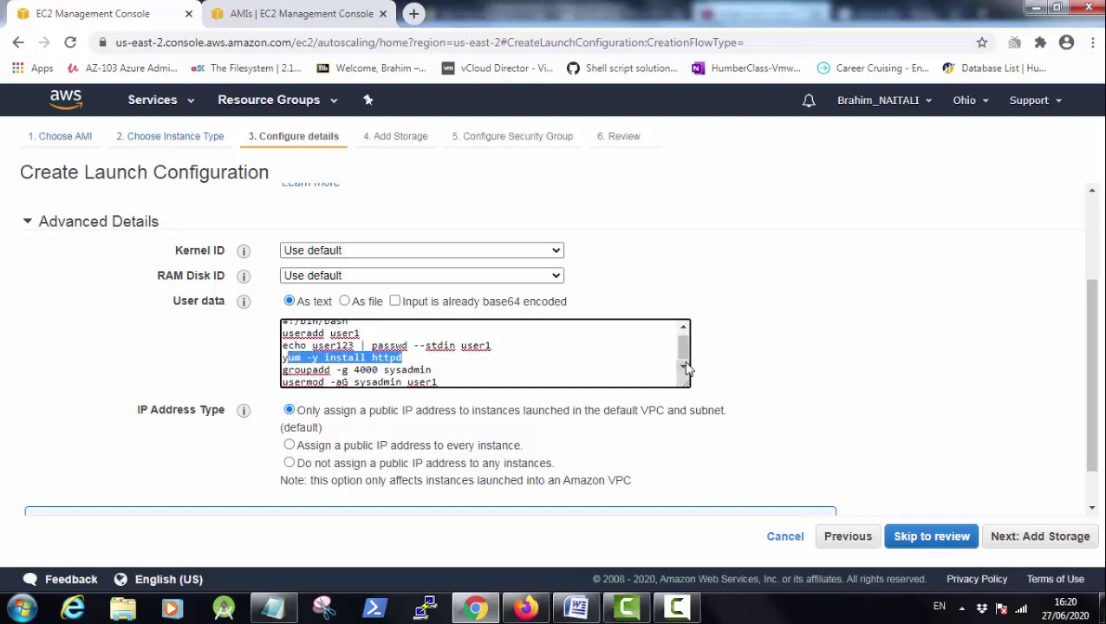
scroll(683, 364, "down", 1)
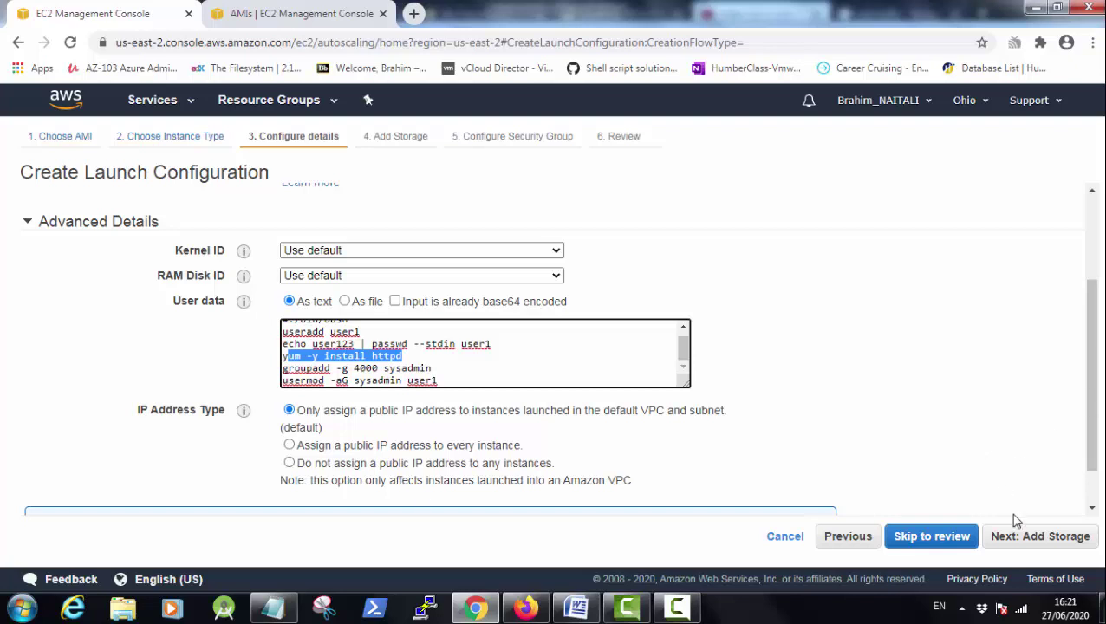
left_click(1045, 537)
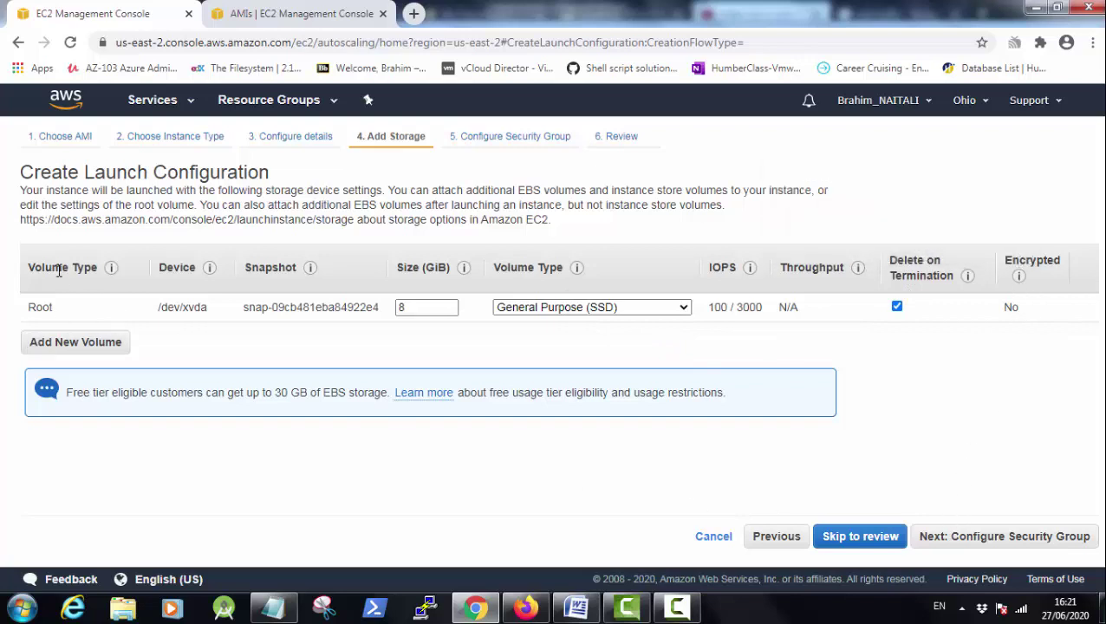
left_click(963, 543)
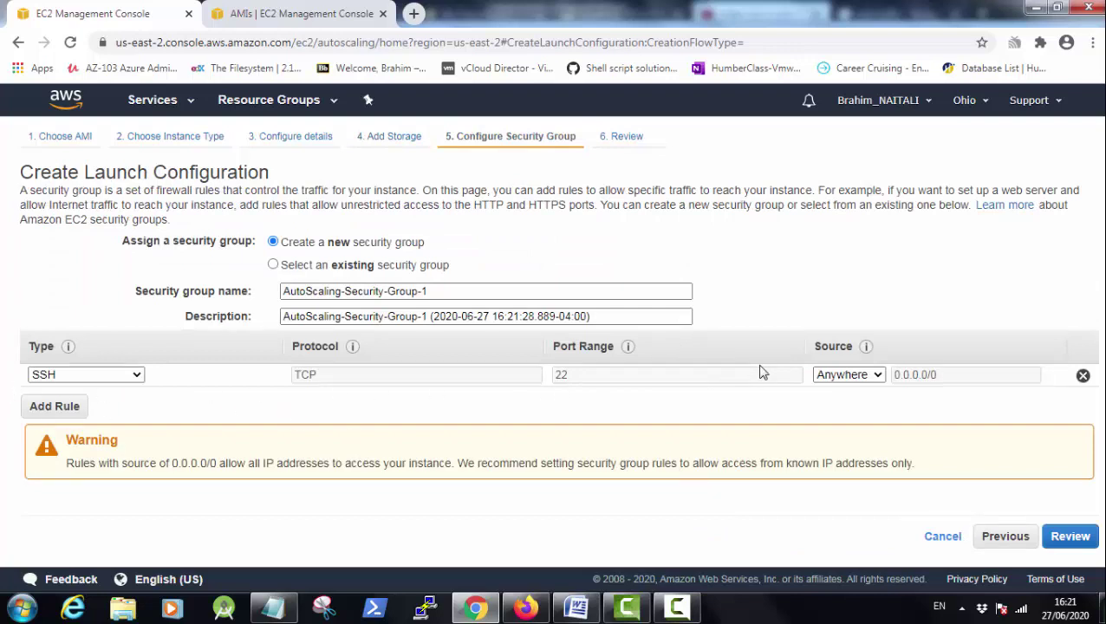
Add an HTTP rule on port 80 to the new security group and read the warning about open sources.
left_click(72, 408)
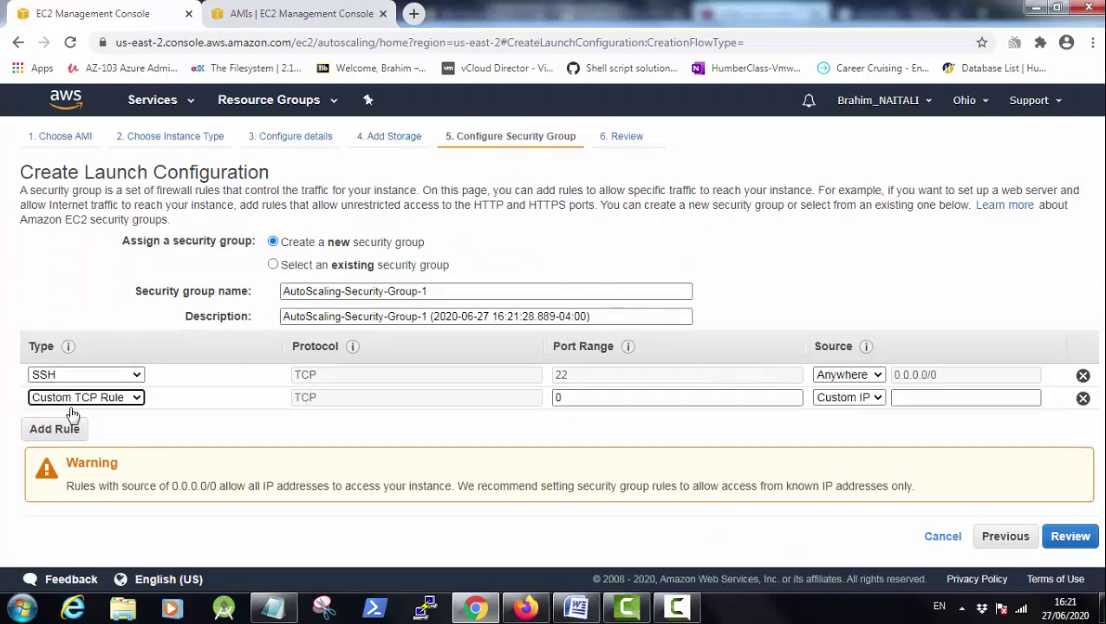
left_click(117, 398)
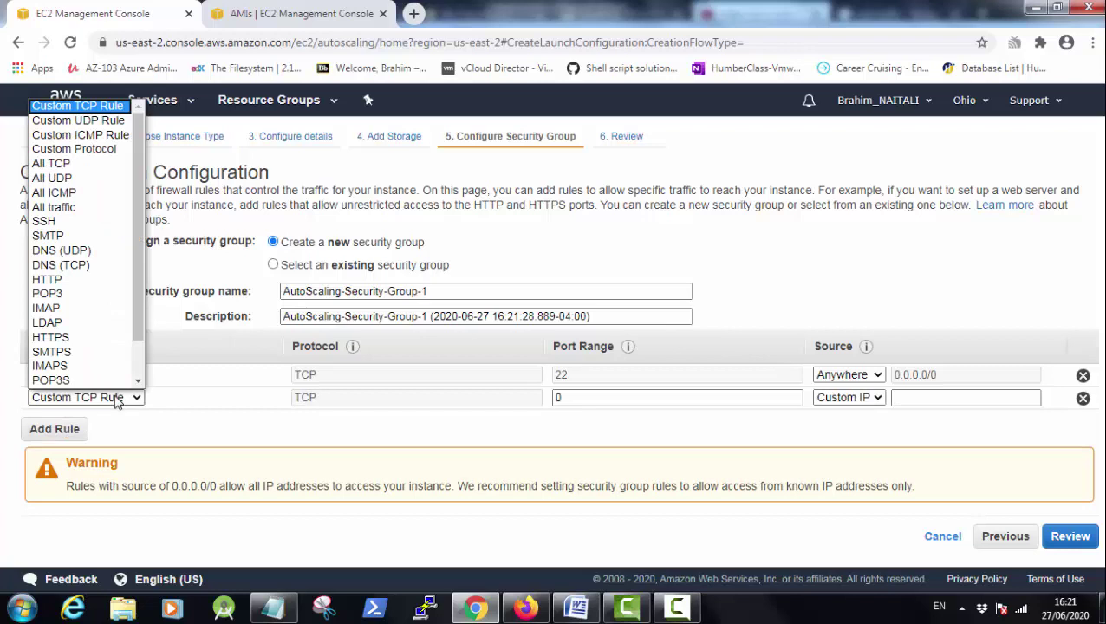
left_click(73, 279)
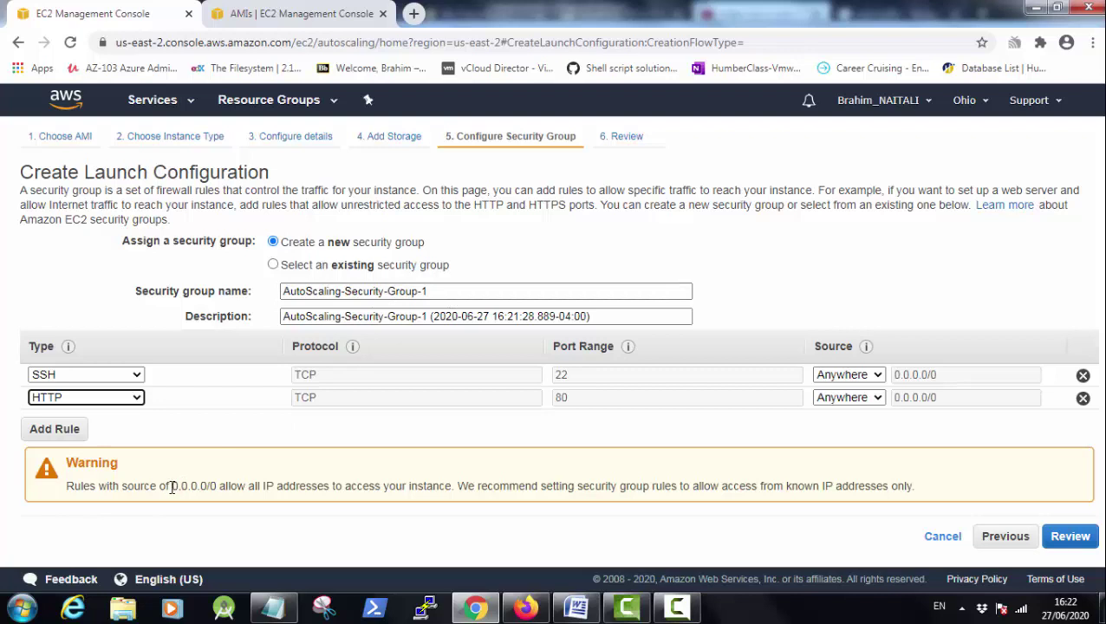
left_click_drag(172, 487, 227, 488)
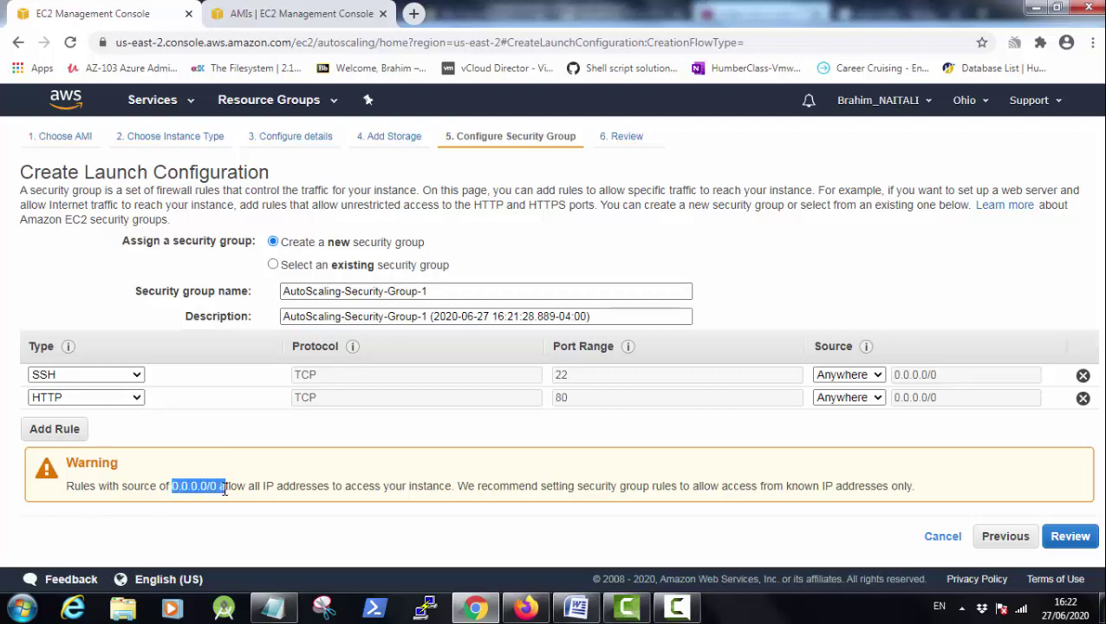
left_click(227, 487)
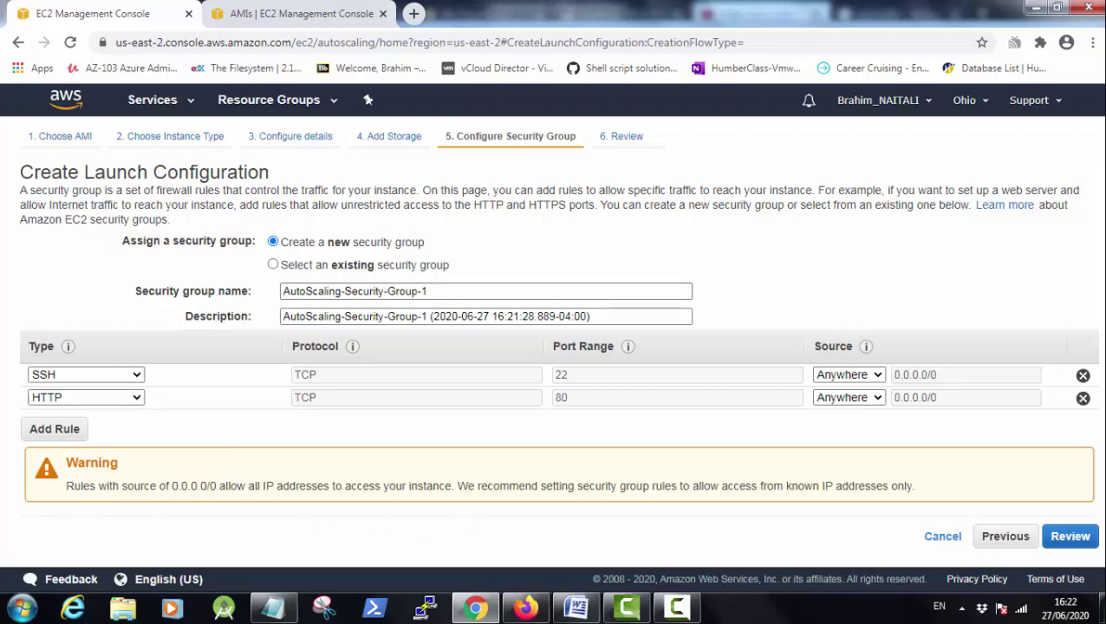
Review the settings and create the launch configuration with the preselected existing key pair, acknowledging access to its private key file.
left_click(1070, 545)
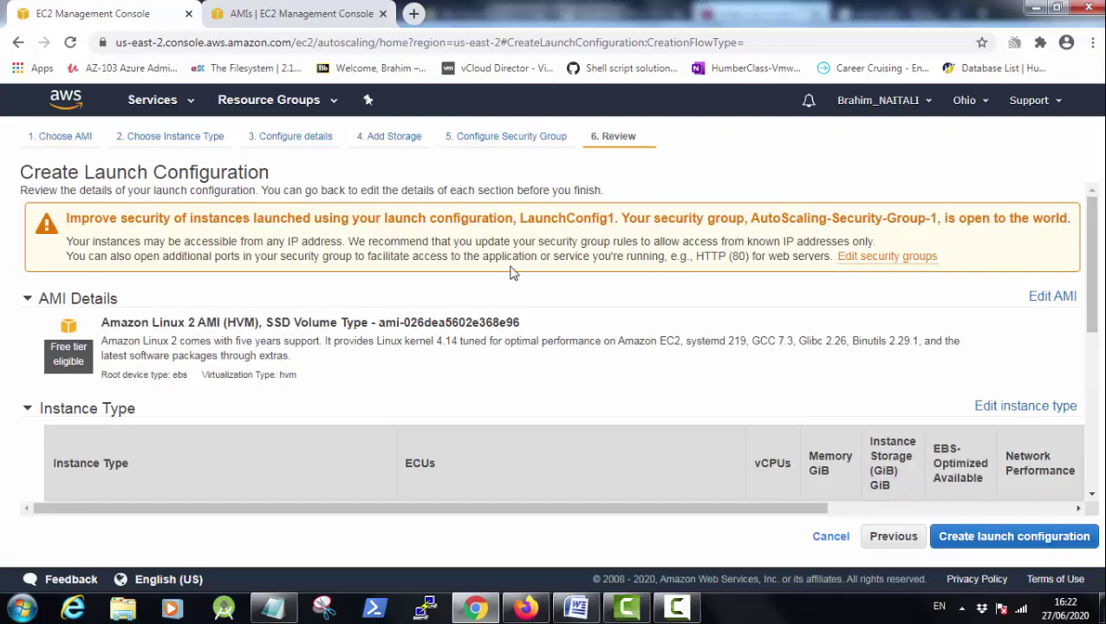
left_click_drag(699, 256, 754, 256)
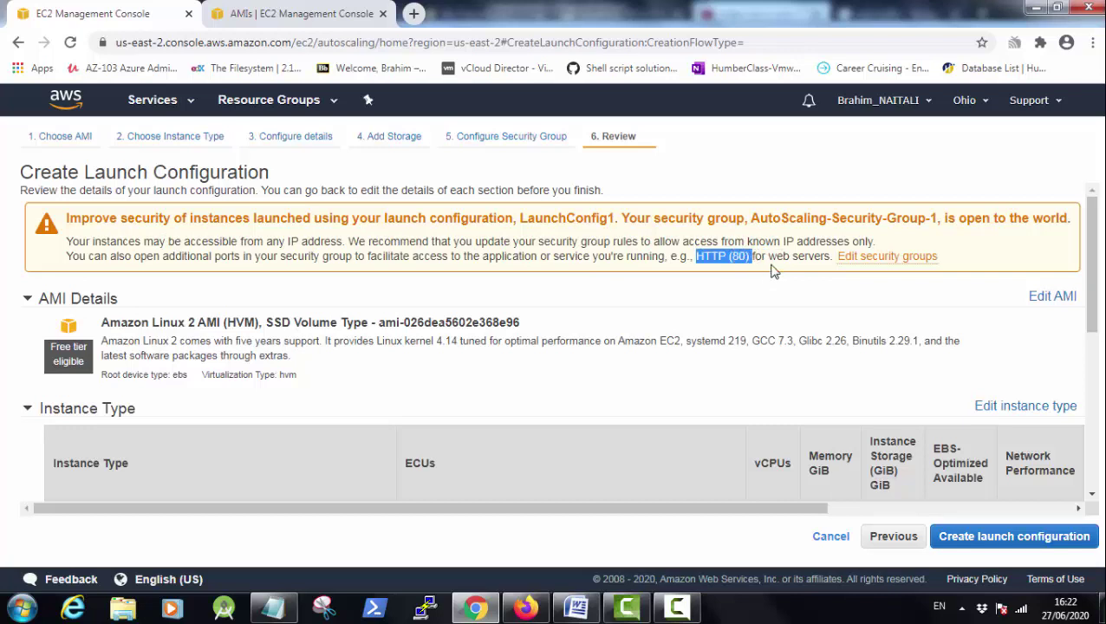
left_click(970, 543)
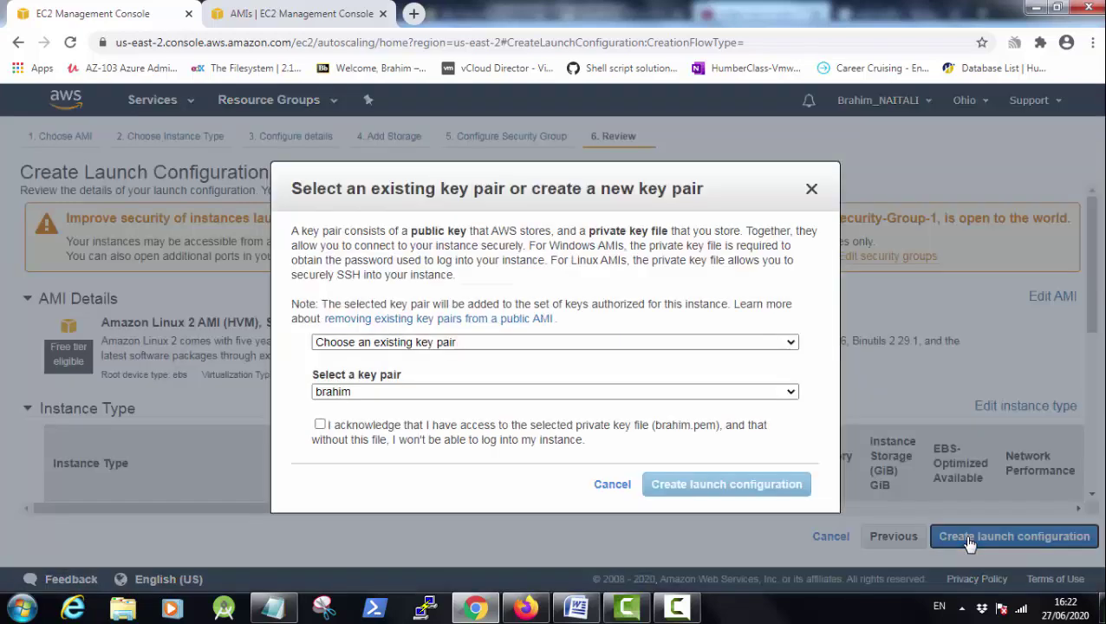
left_click(399, 436)
left_click(711, 490)
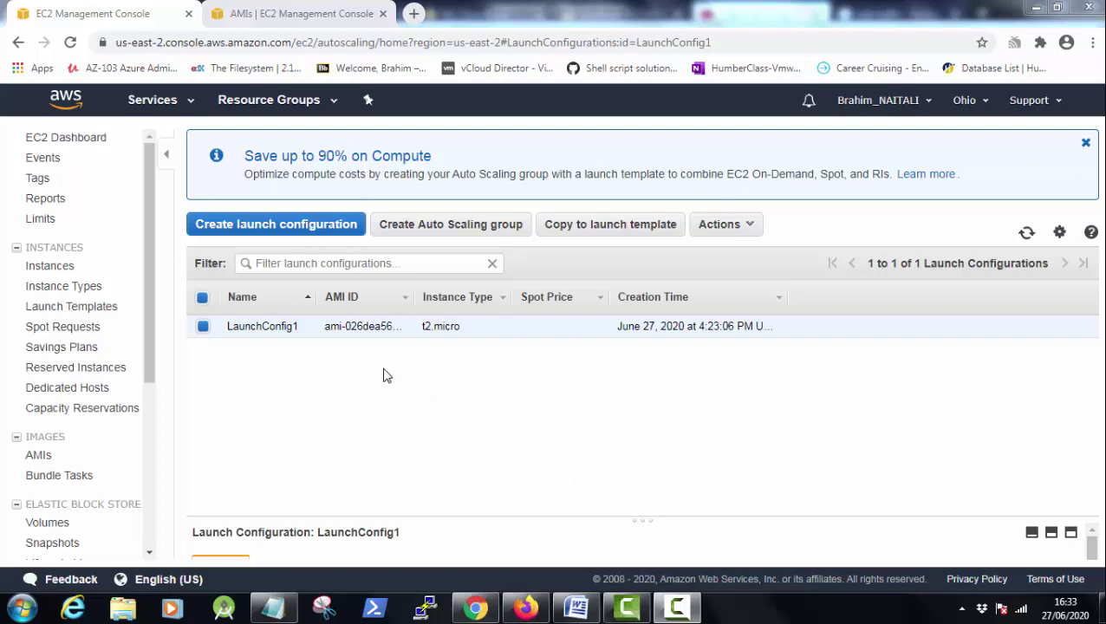
Check the lists of launch templates and launch configurations and open the Auto Scaling groups page.
left_click(84, 316)
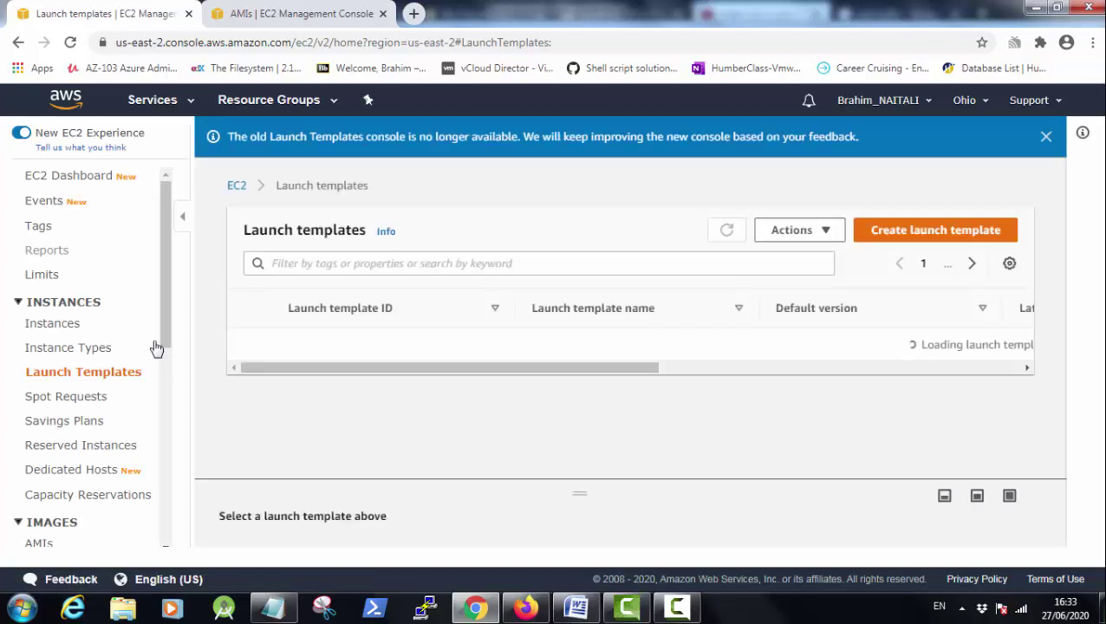
scroll(160, 434, "down", 2)
scroll(160, 444, "down", 5)
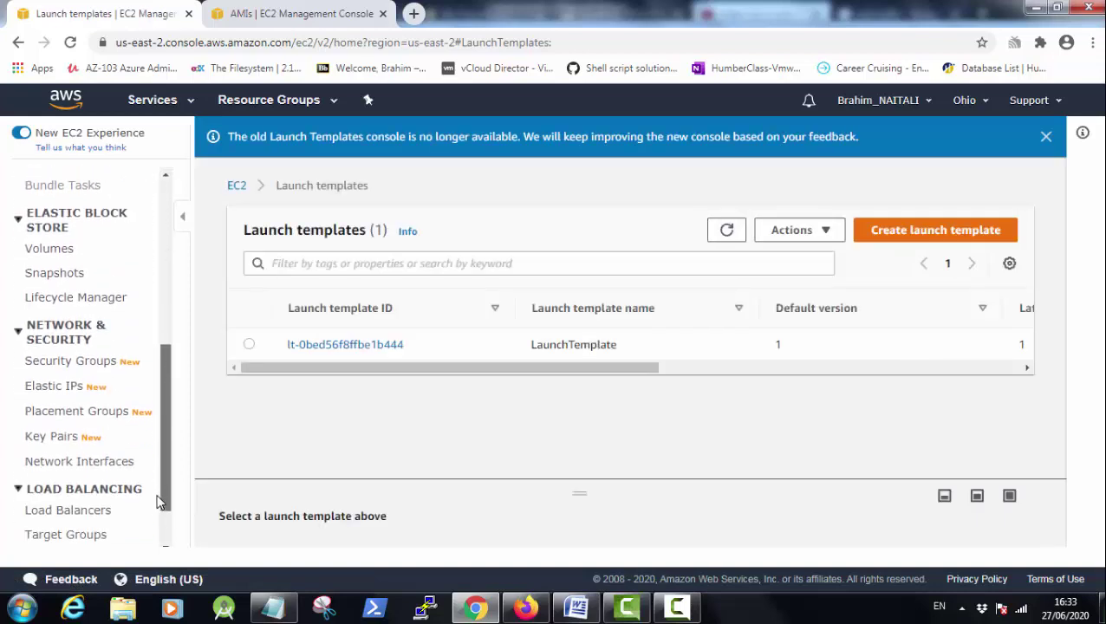
left_click(105, 526)
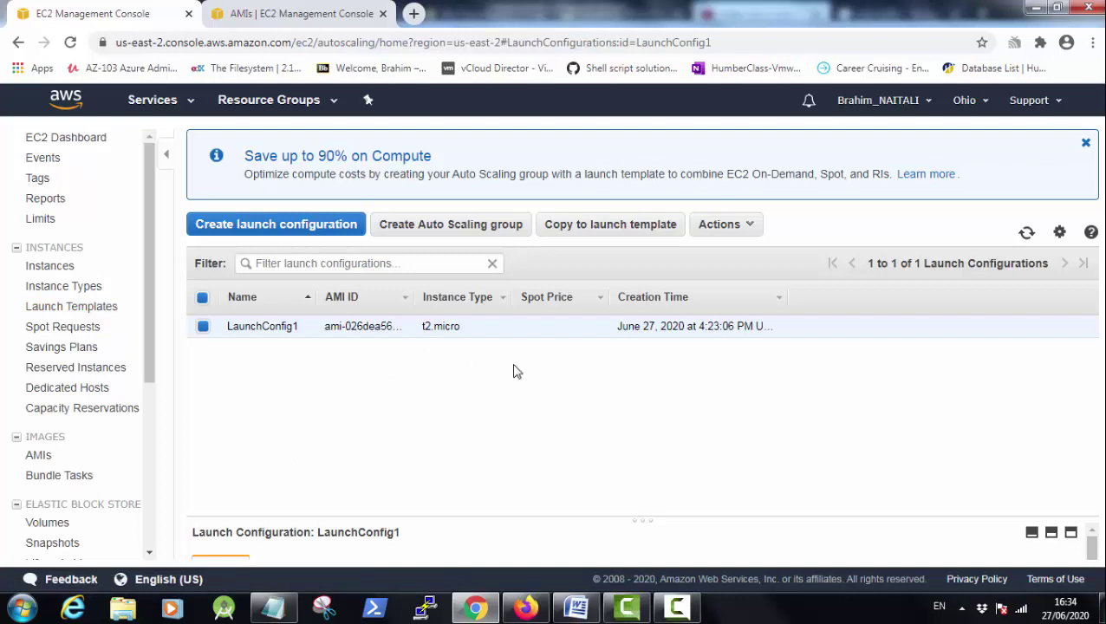
left_click_drag(149, 376, 148, 545)
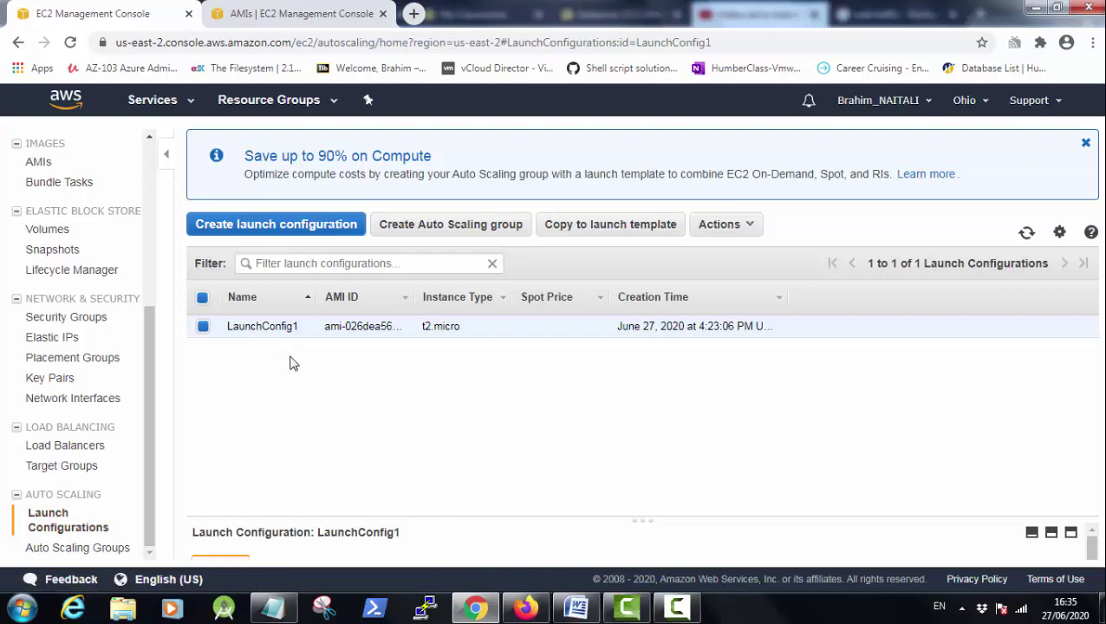
left_click(82, 548)
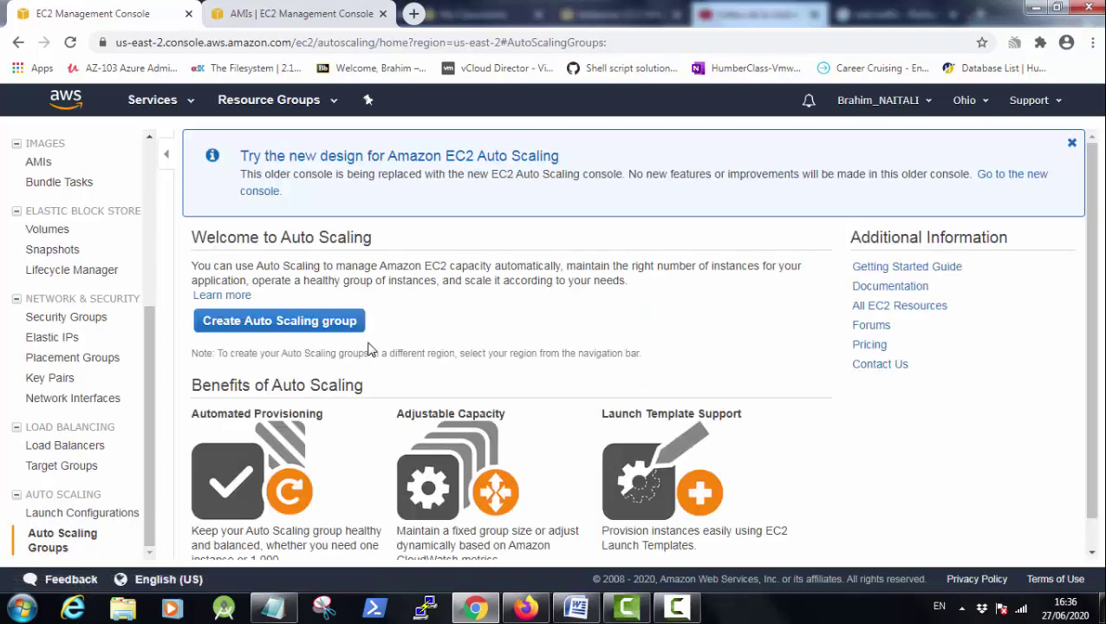